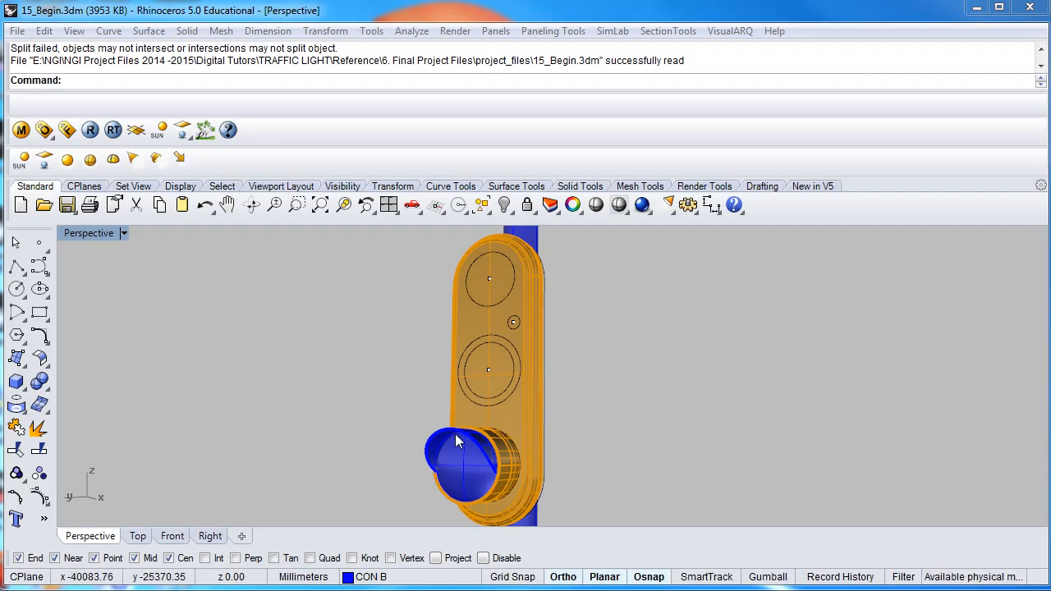
- Isolate the bottom lamp assembly by hiding its visor, lens, rings and curves, and swapping hidden with visible objects
right_click_drag(455, 433, 445, 353, "shift")
scroll(432, 380, "up", 6)
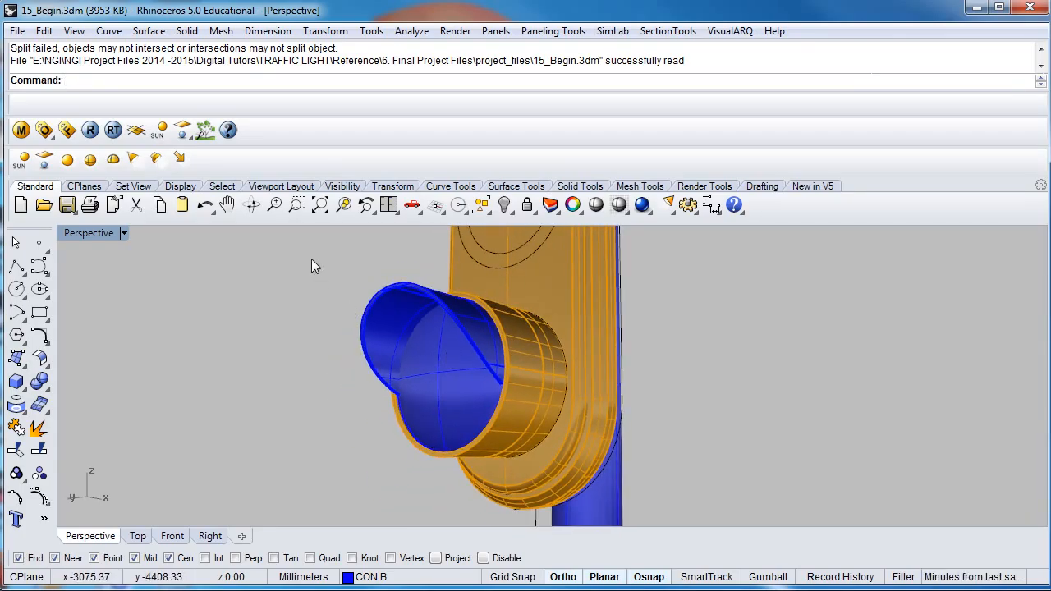
right_click_drag(332, 365, 398, 400, "shift")
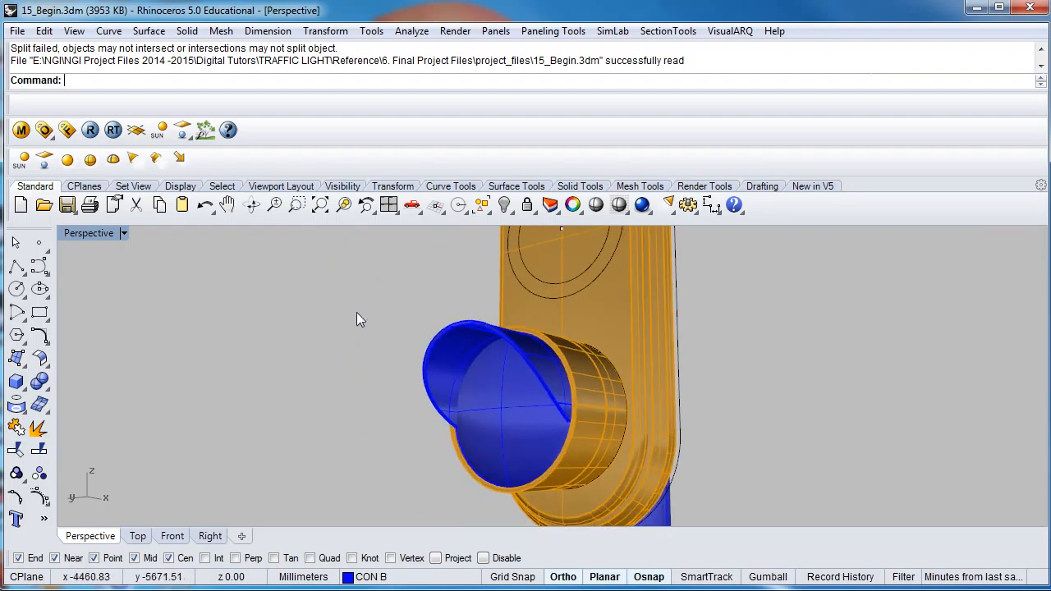
left_click_drag(349, 293, 737, 504)
right_click_drag(591, 411, 478, 386)
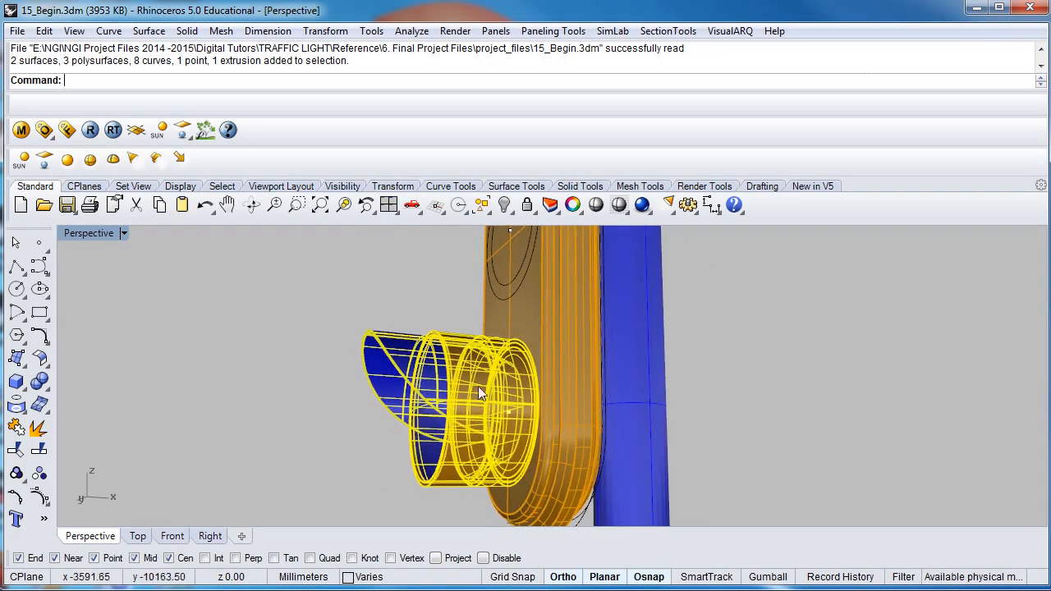
left_click(505, 209)
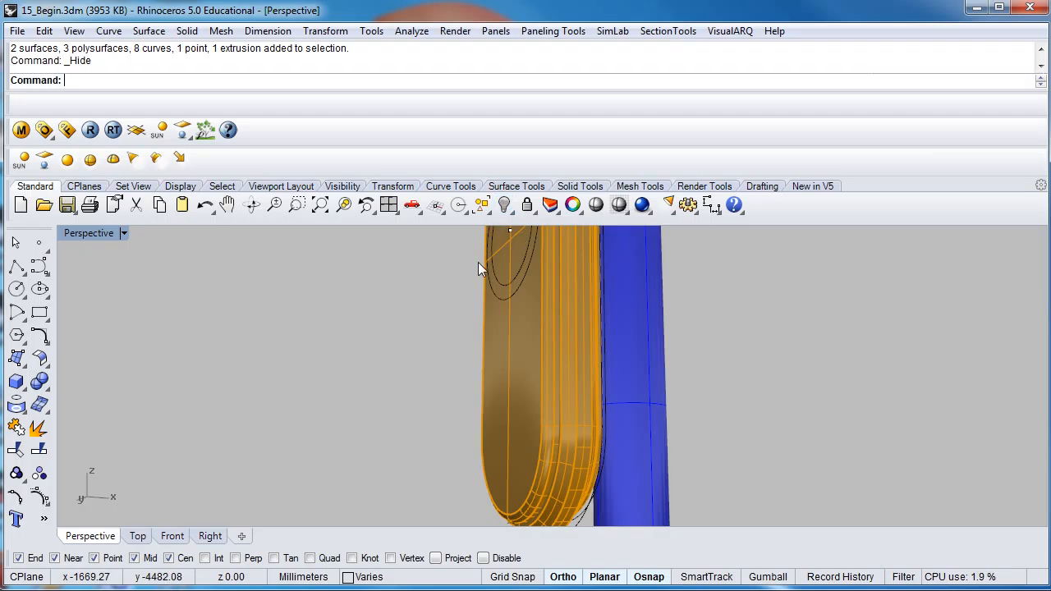
left_click(513, 215)
left_click(597, 235)
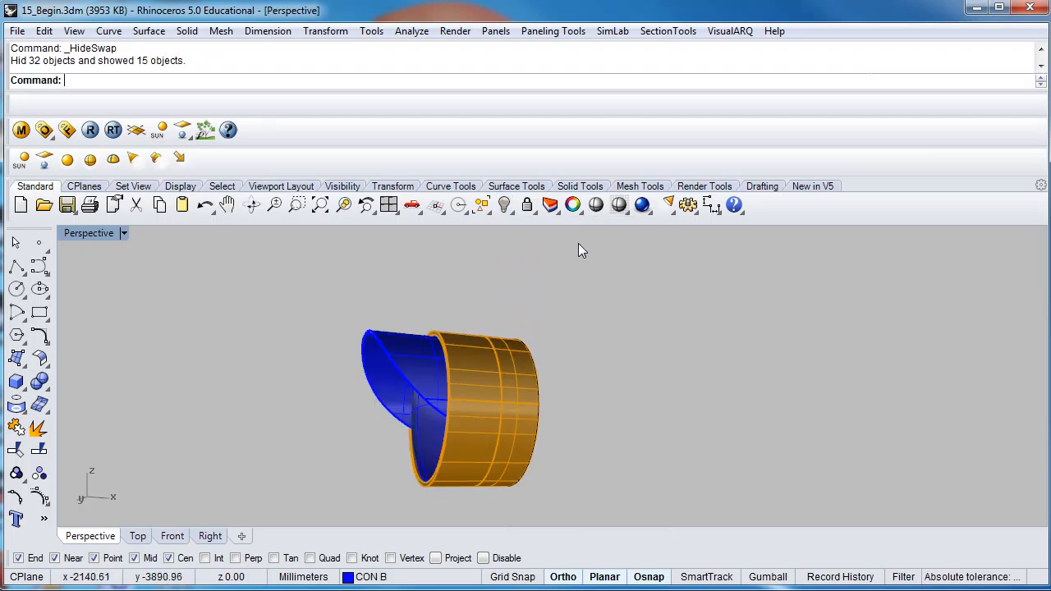
- Delete the outer orange cylindrical extrusion surrounding the lamp's lens and inner ring
right_click_drag(474, 396, 534, 409)
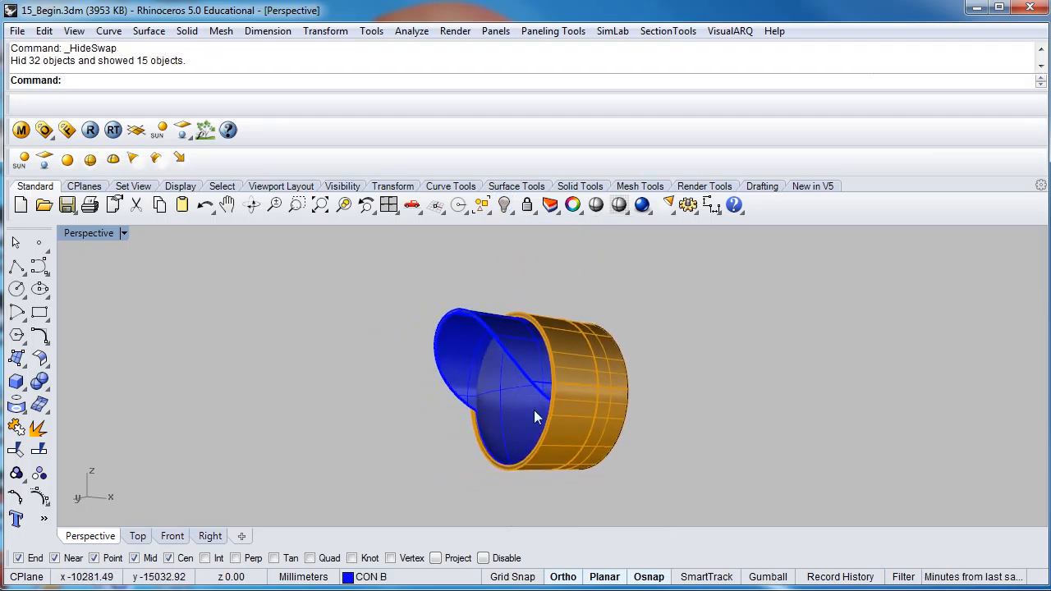
left_click(566, 417)
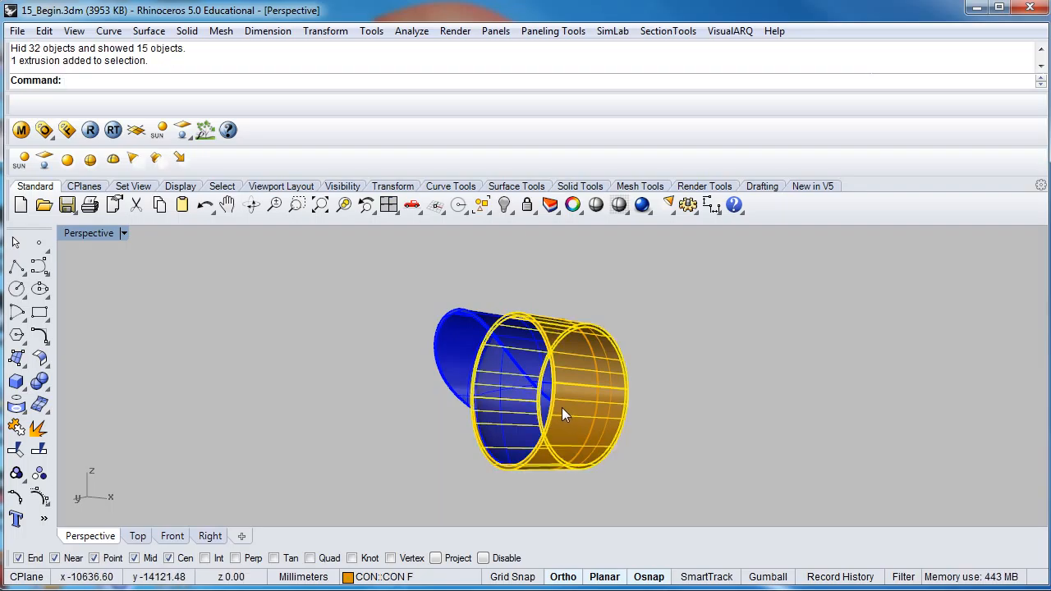
key("Delete")
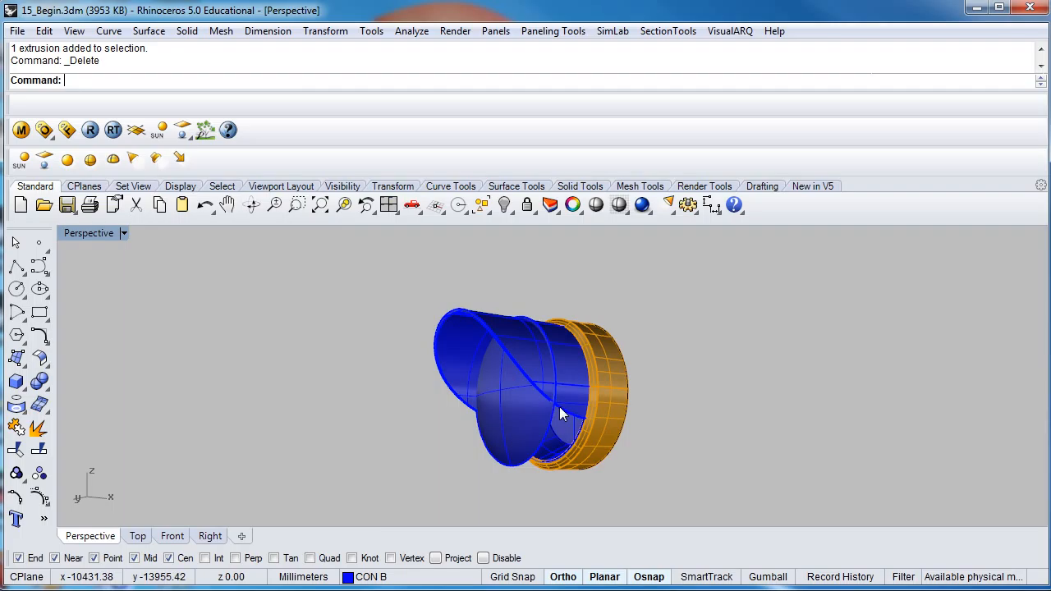
left_click(608, 423)
right_click_drag(607, 393, 572, 385)
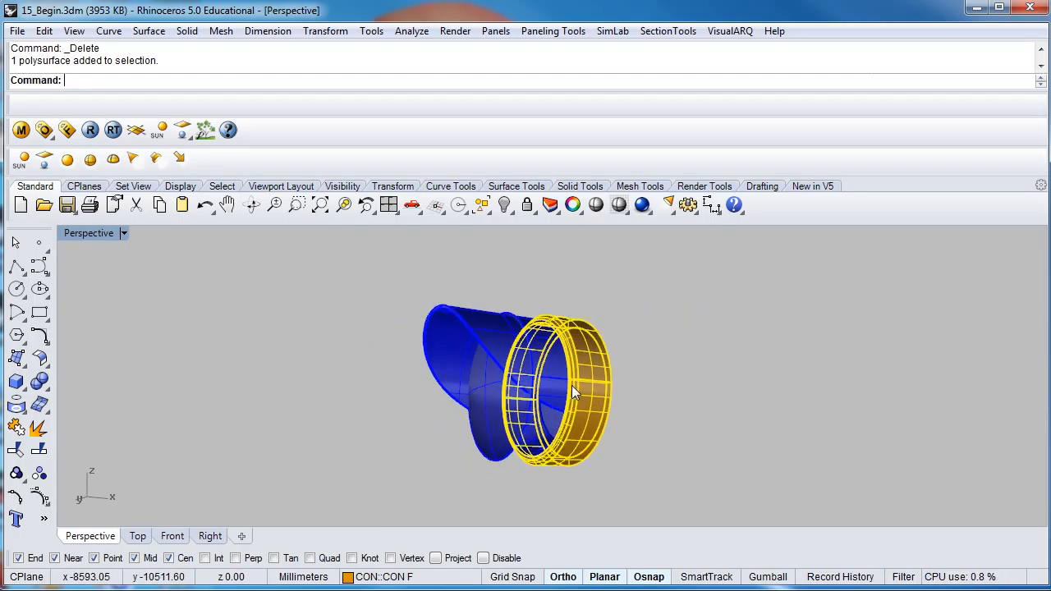
- Scale the blue lens surface down in 2-D by about 0.87 in the Right view, using the lamp's centre point as origin
left_click(483, 404)
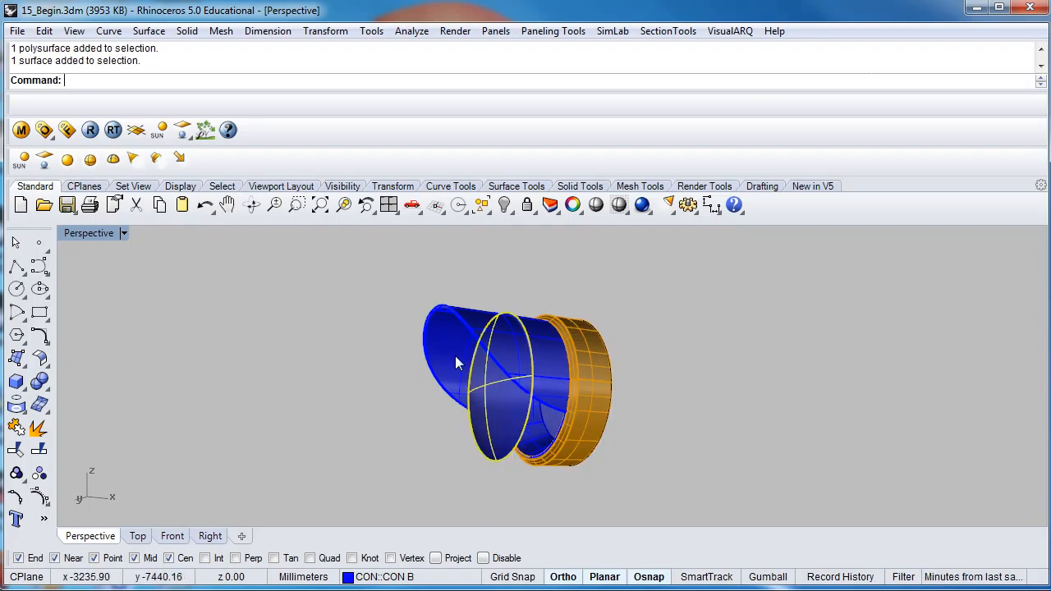
double_click(74, 234)
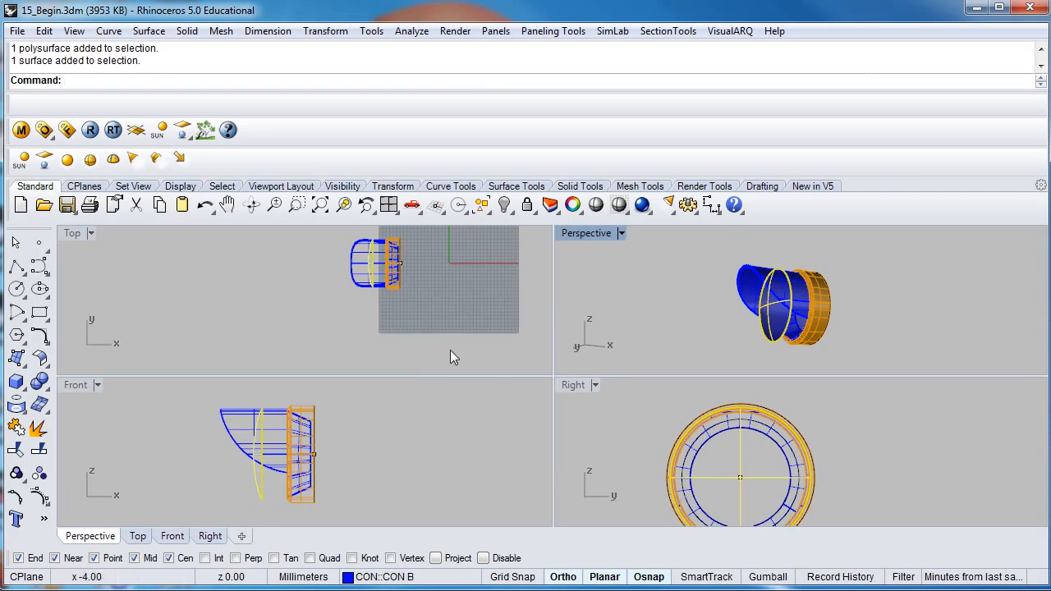
right_click_drag(392, 290, 346, 323)
right_click_drag(743, 485, 723, 458)
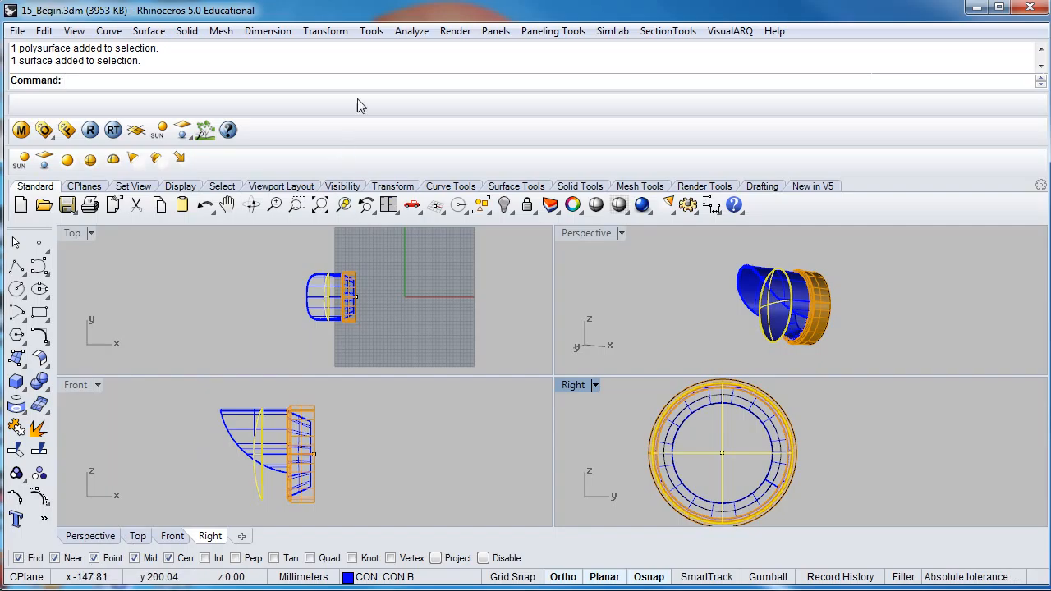
left_click(317, 36)
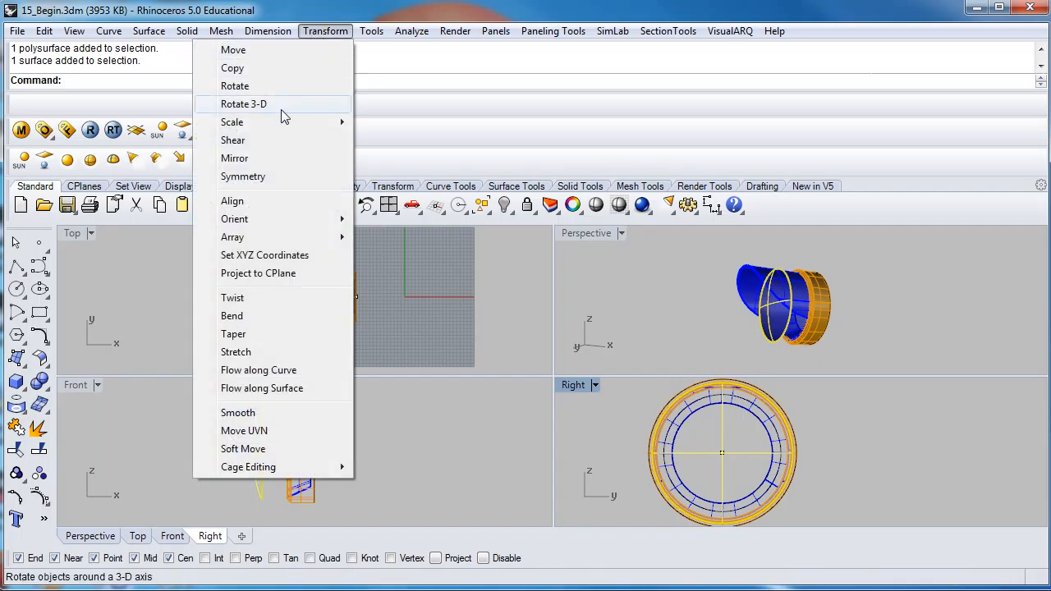
mouse_move(281, 122)
left_click(92, 140)
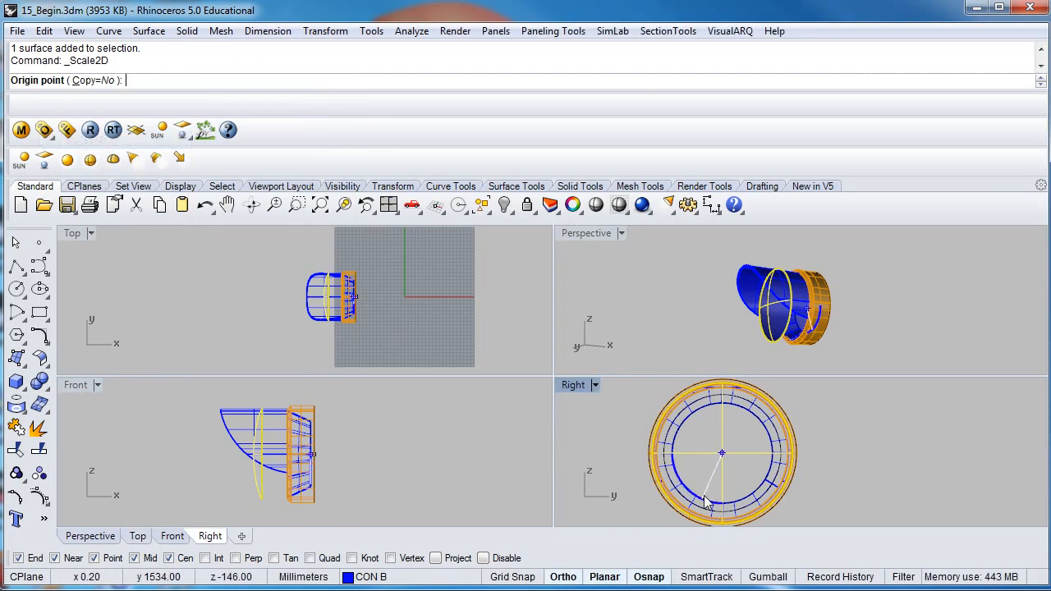
left_click(727, 450)
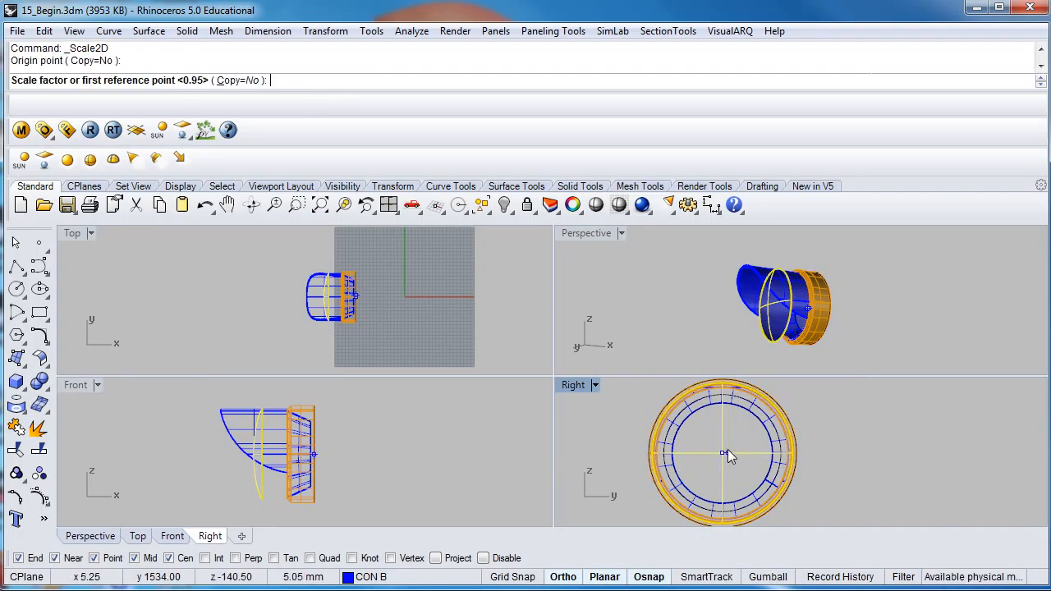
left_click(942, 436)
scroll(920, 438, "up", 5)
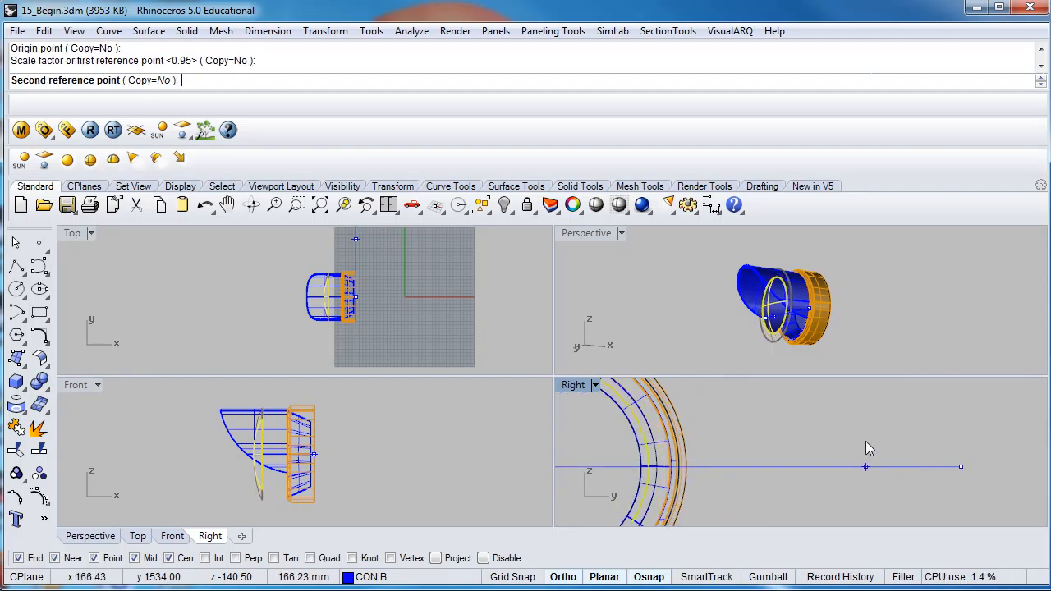
left_click(909, 442)
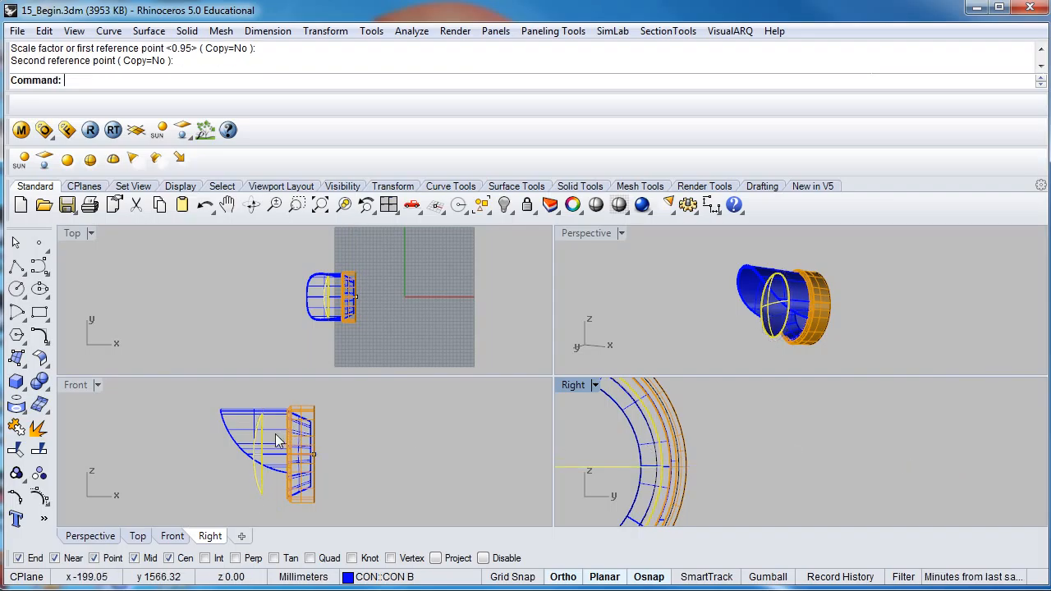
- Move the lens surface horizontally in the Front view so its rim sits against the front edge of the orange ring
scroll(277, 441, "up", 5)
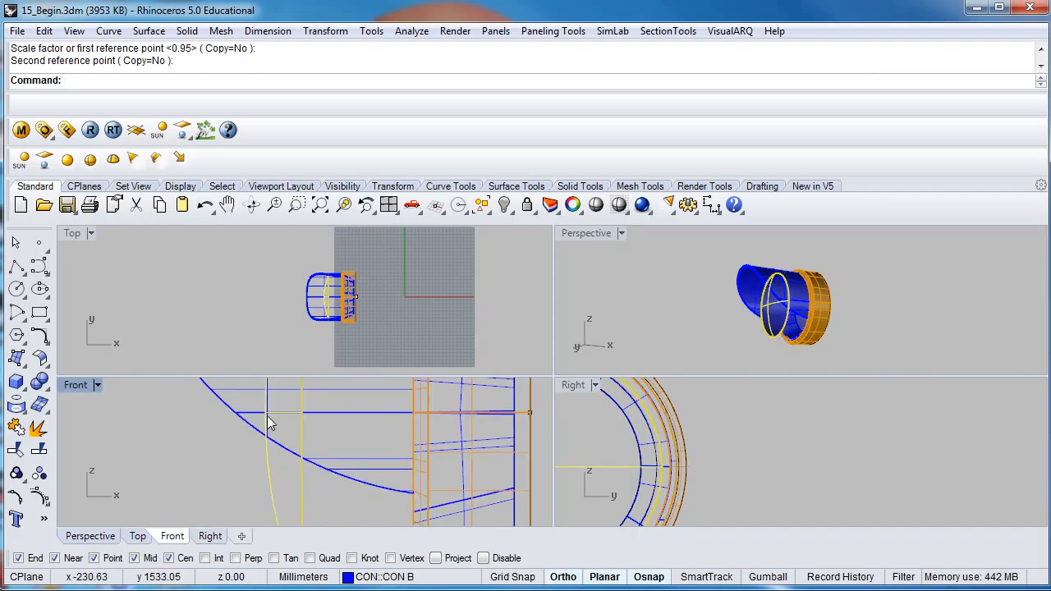
left_click_drag(266, 414, 379, 413)
scroll(369, 412, "down", 3)
right_click_drag(394, 505, 422, 462)
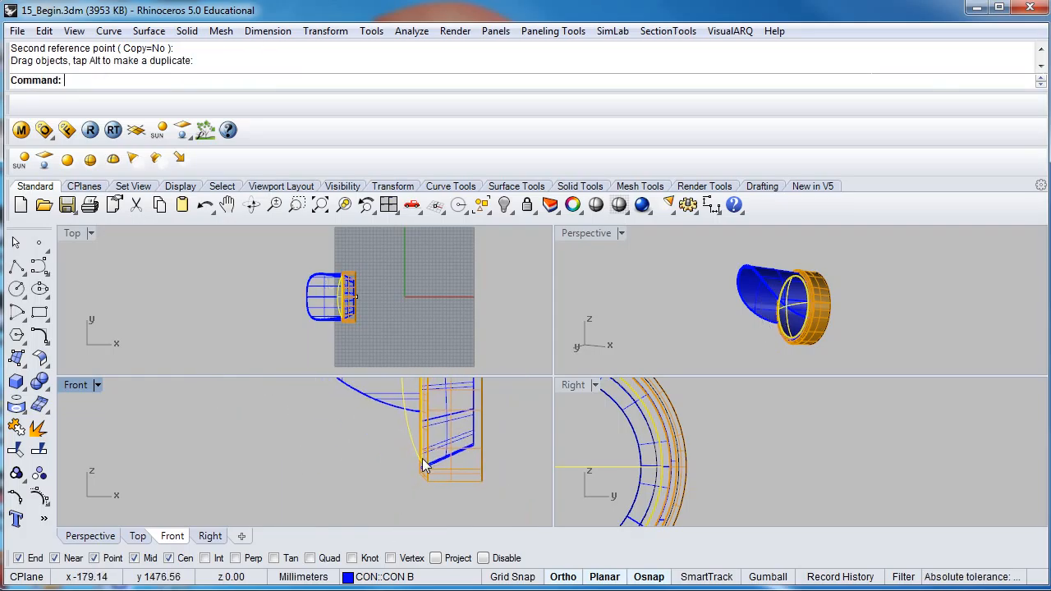
- Scale the lens surface up slightly in 2-D about the lamp's centre point until its rim meets the ring's inner edge
right_click_drag(773, 317, 813, 322)
scroll(851, 322, "up", 7)
scroll(850, 347, "up", 3)
right_click_drag(662, 466, 884, 444)
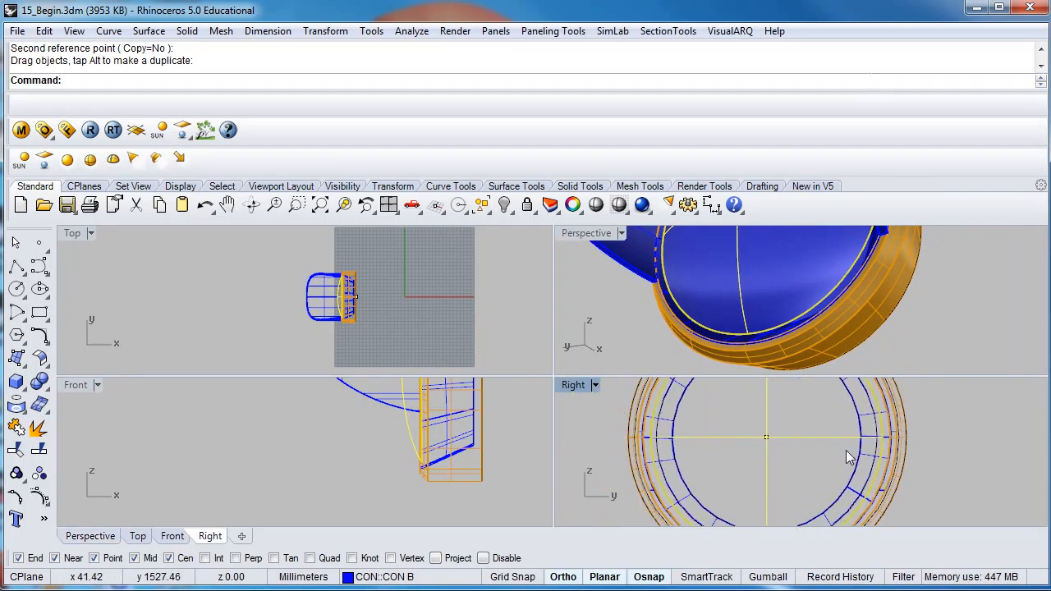
right_click(736, 89)
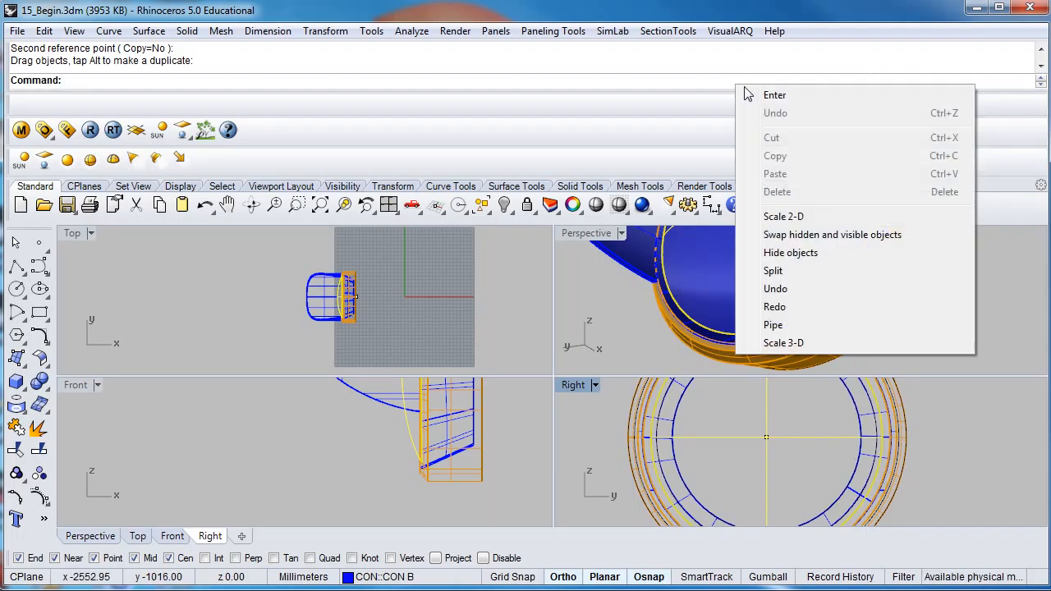
left_click(795, 219)
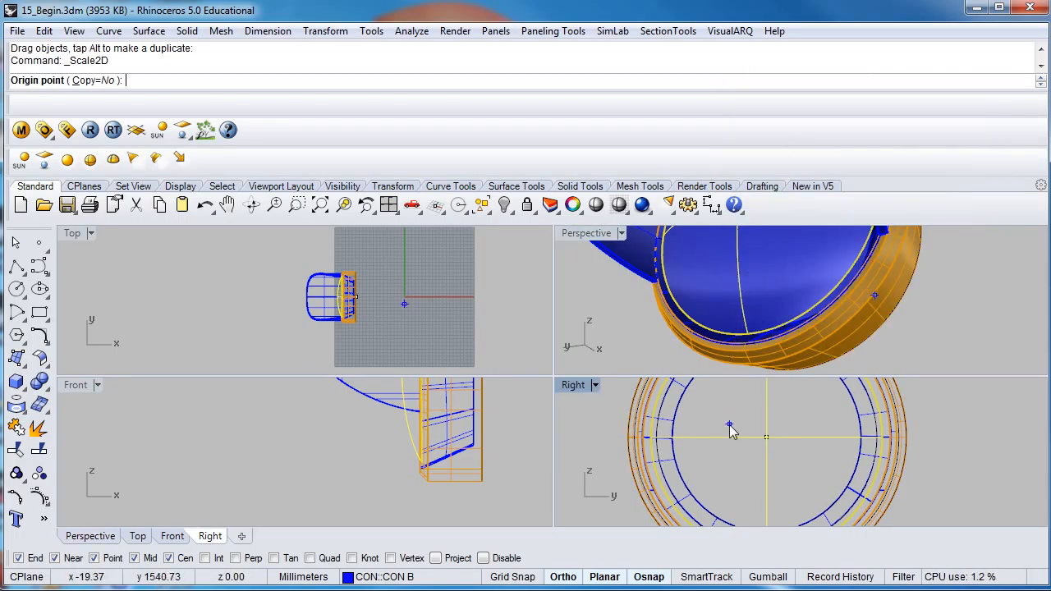
left_click(773, 445)
left_click(937, 424)
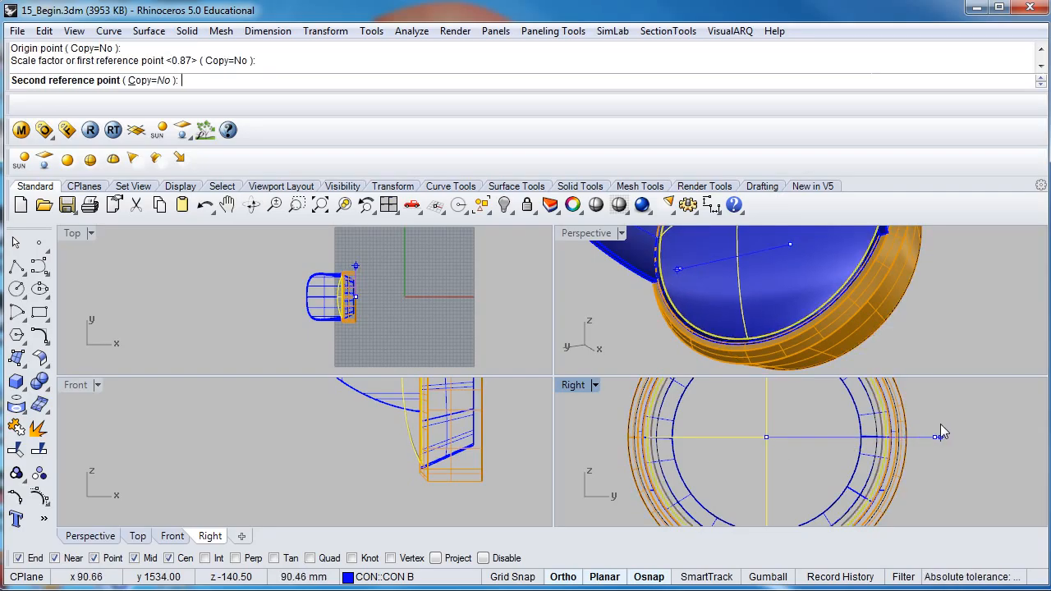
scroll(941, 426, "up", 3)
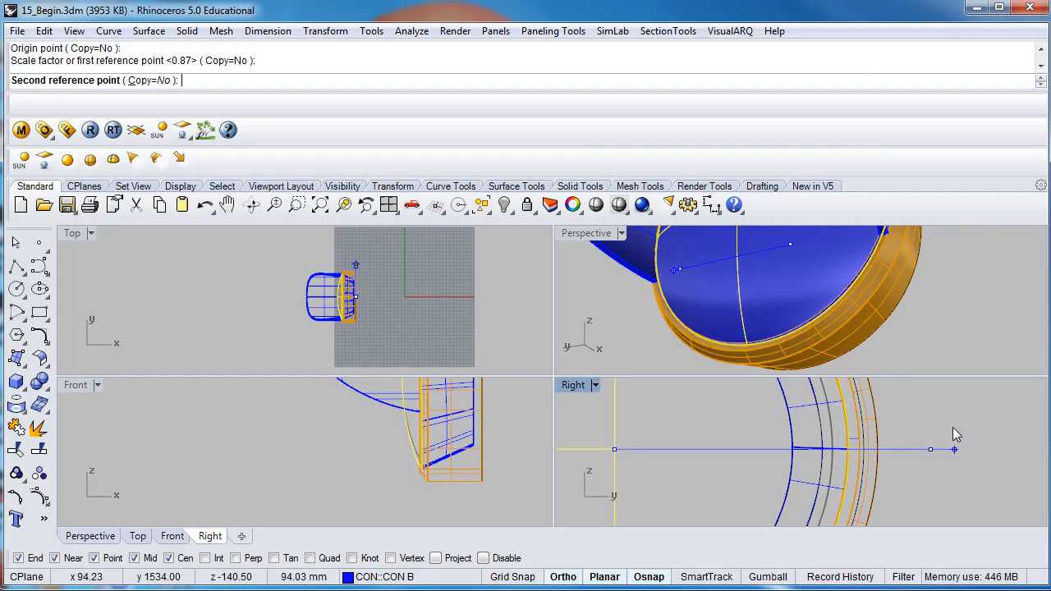
left_click(948, 434)
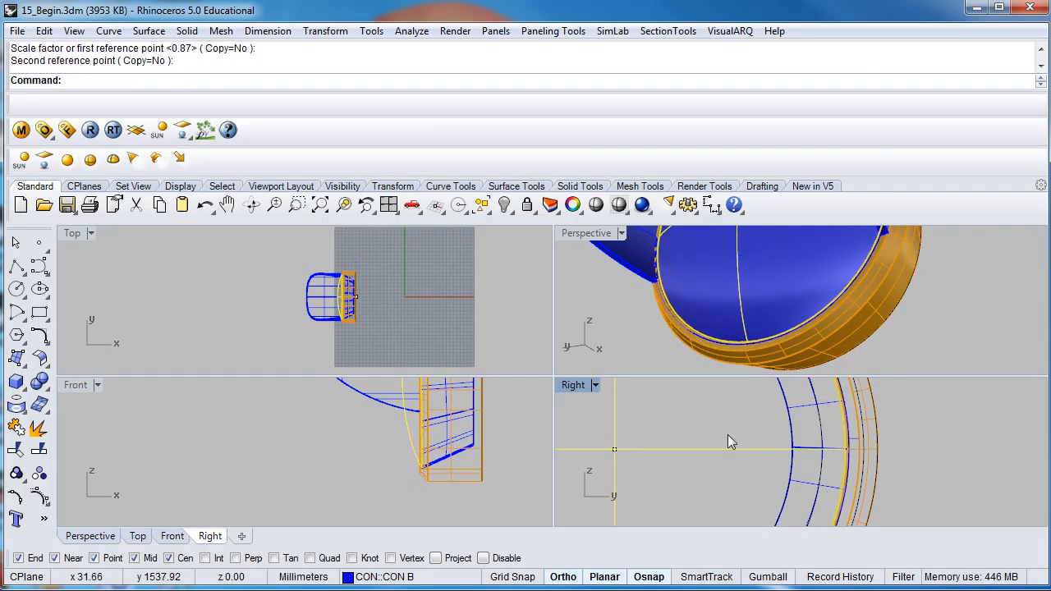
left_click(720, 481)
- Make a smaller 3-D scaled copy of the lens surface about the lamp's centre point, sized to the inner blue circle in the Right view
right_click_drag(756, 458, 840, 458)
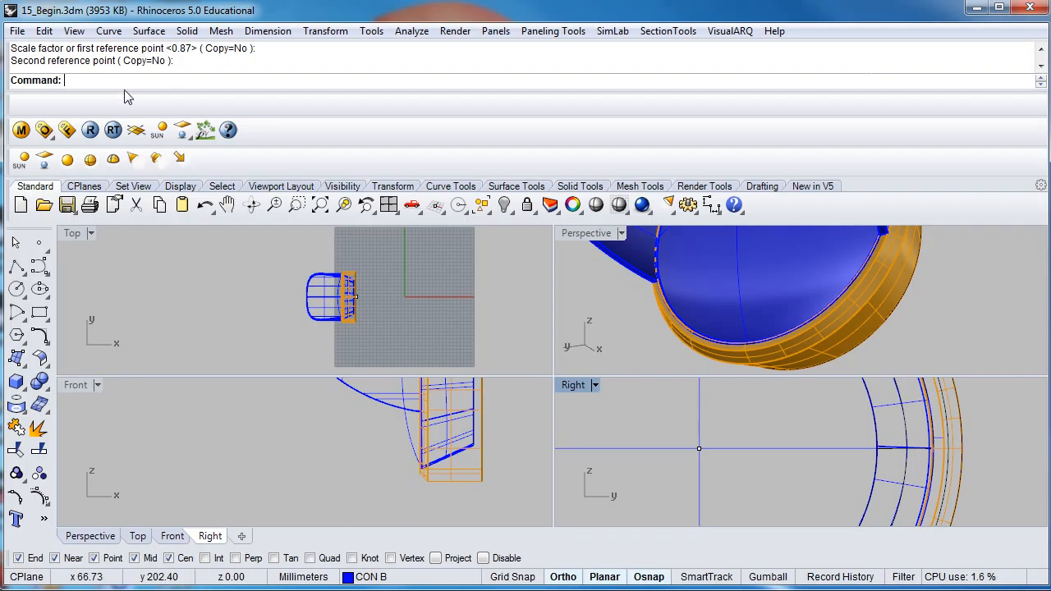
mouse_move(753, 308)
right_mouse_down()
mouse_move(790, 330)
mouse_move(757, 329)
mouse_move(754, 314)
right_mouse_up()
left_click(755, 300)
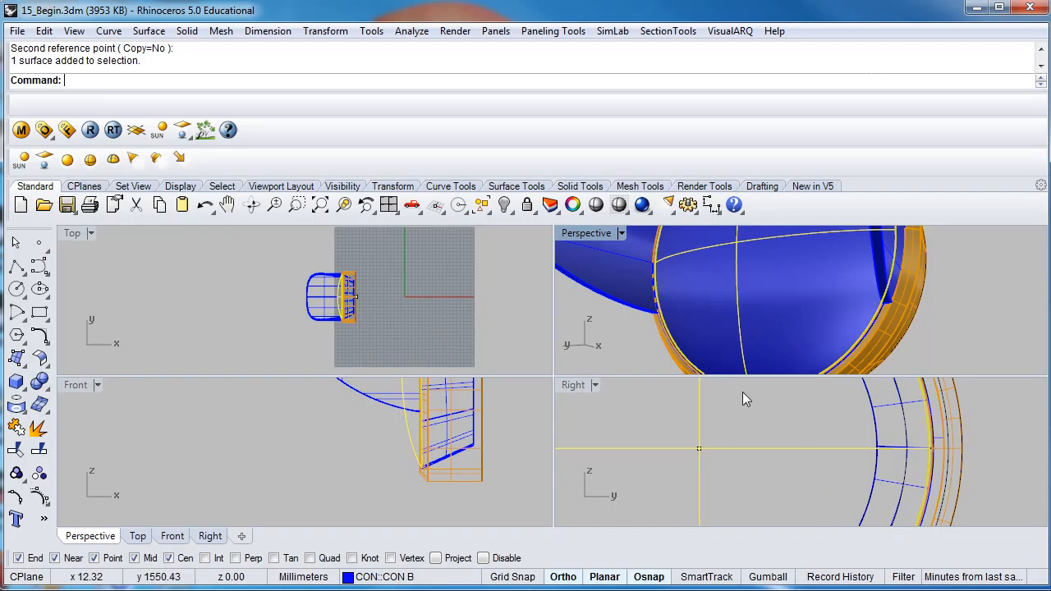
right_click_drag(704, 479, 672, 458)
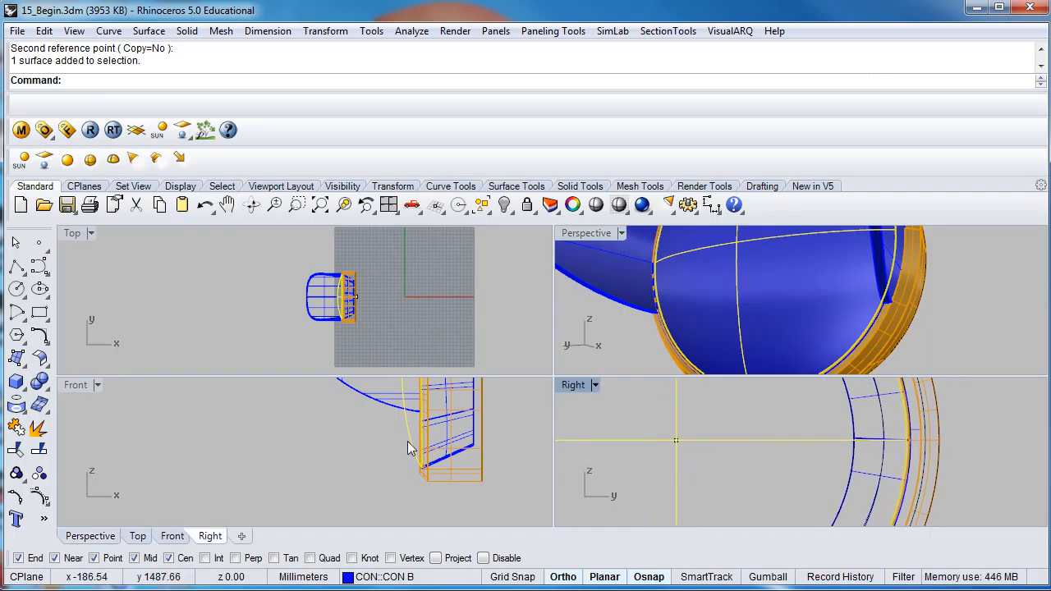
right_click_drag(477, 441, 475, 497)
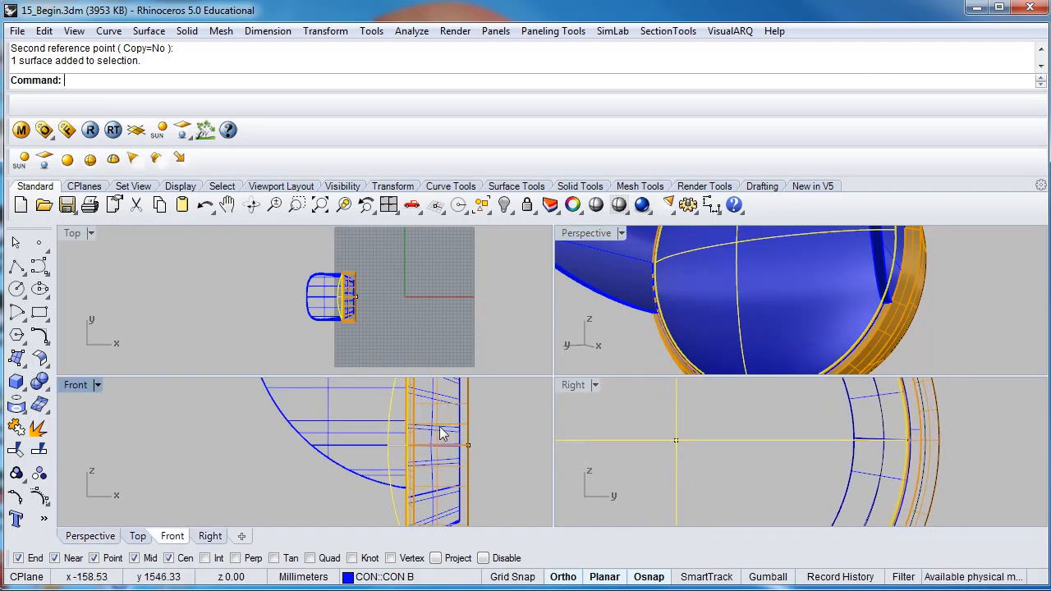
right_click_drag(439, 435, 404, 469)
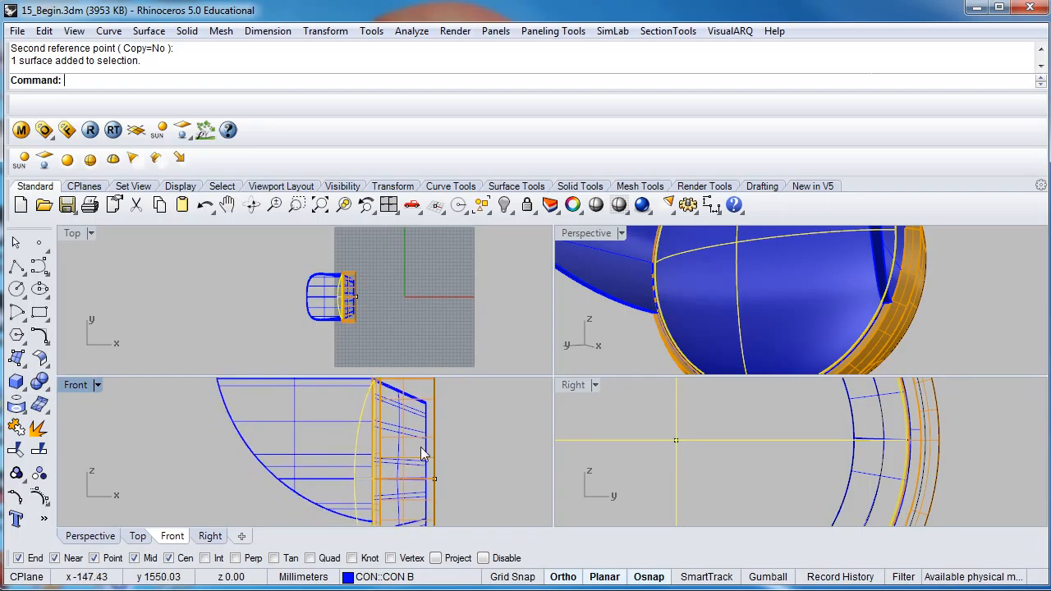
scroll(704, 452, "down", 5)
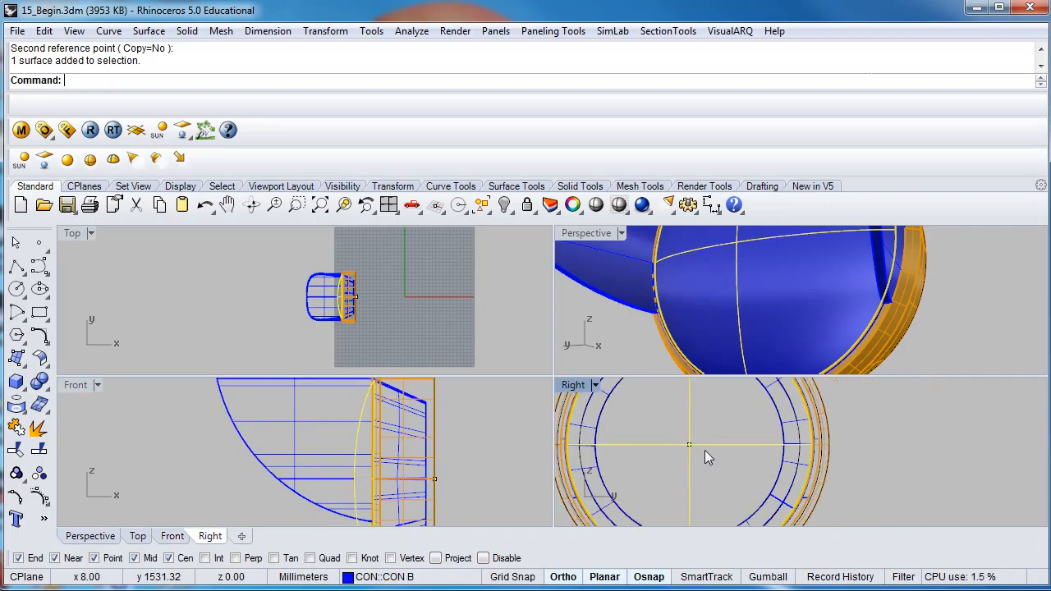
right_click_drag(704, 450, 702, 437)
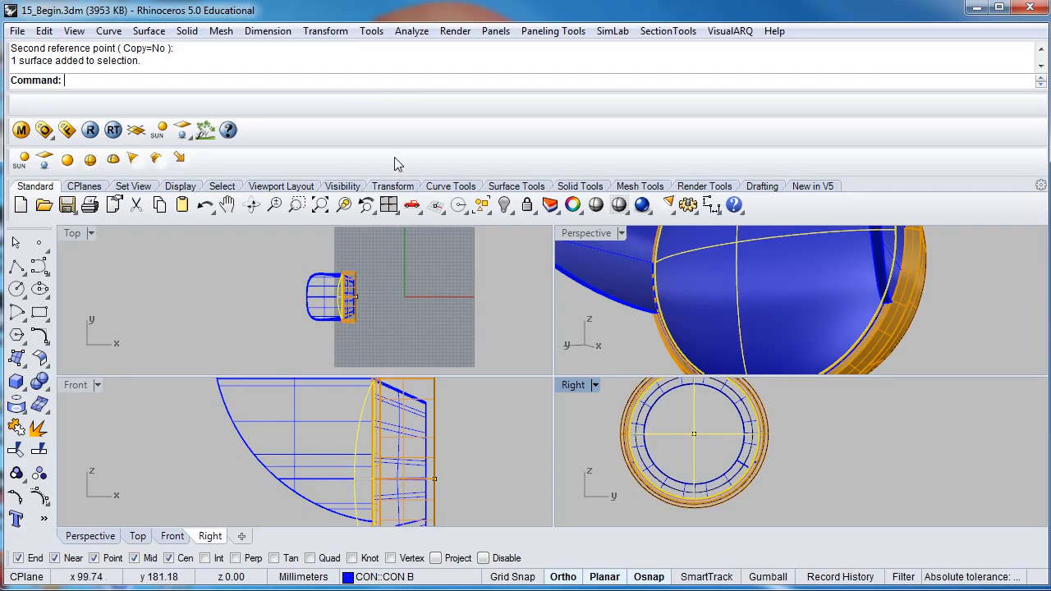
left_click(328, 31)
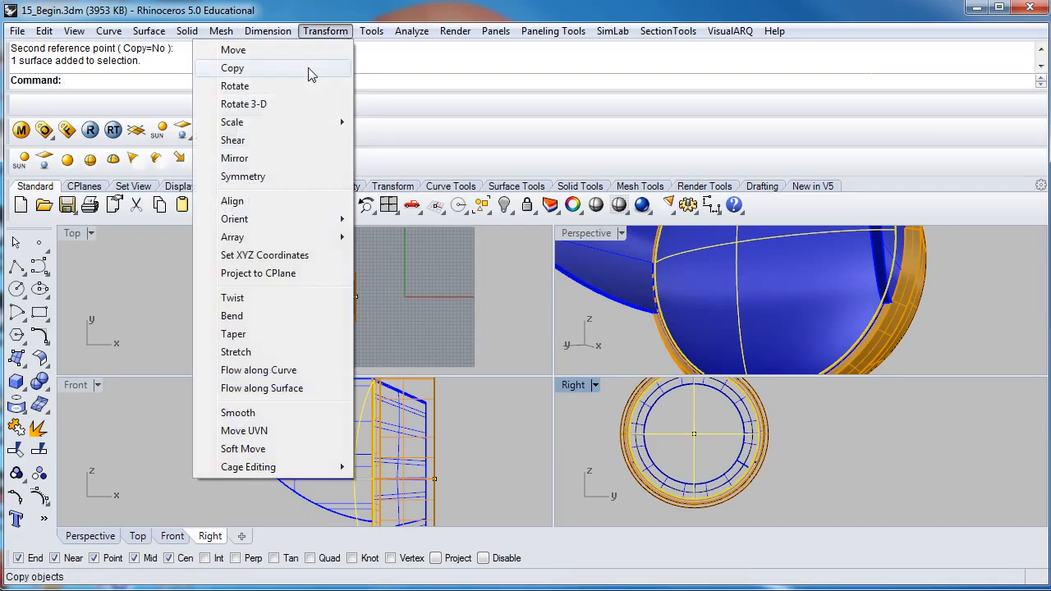
mouse_move(272, 122)
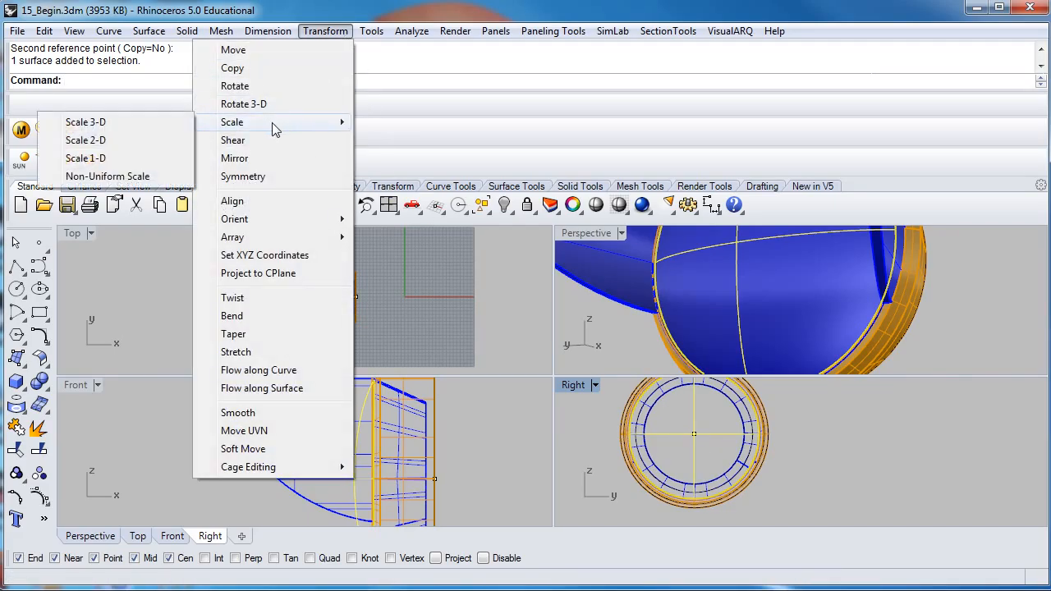
left_click(133, 122)
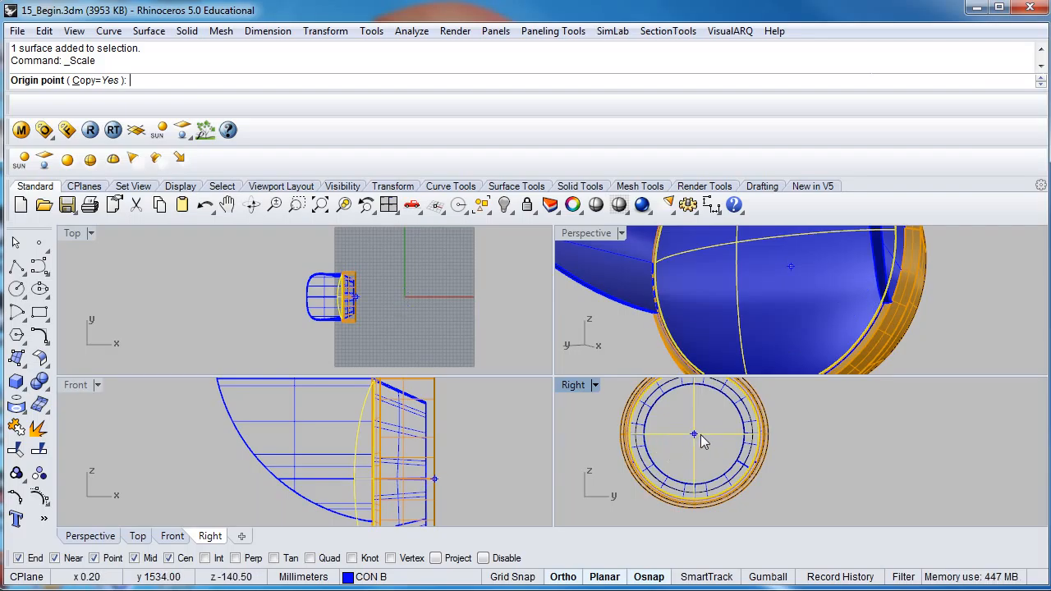
left_click(94, 558)
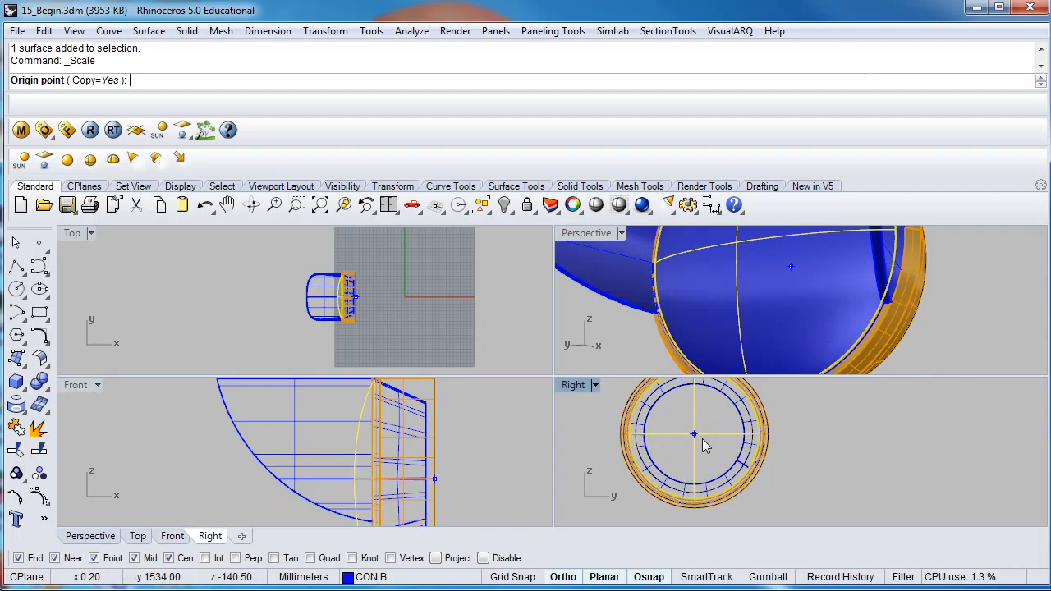
left_click(703, 439)
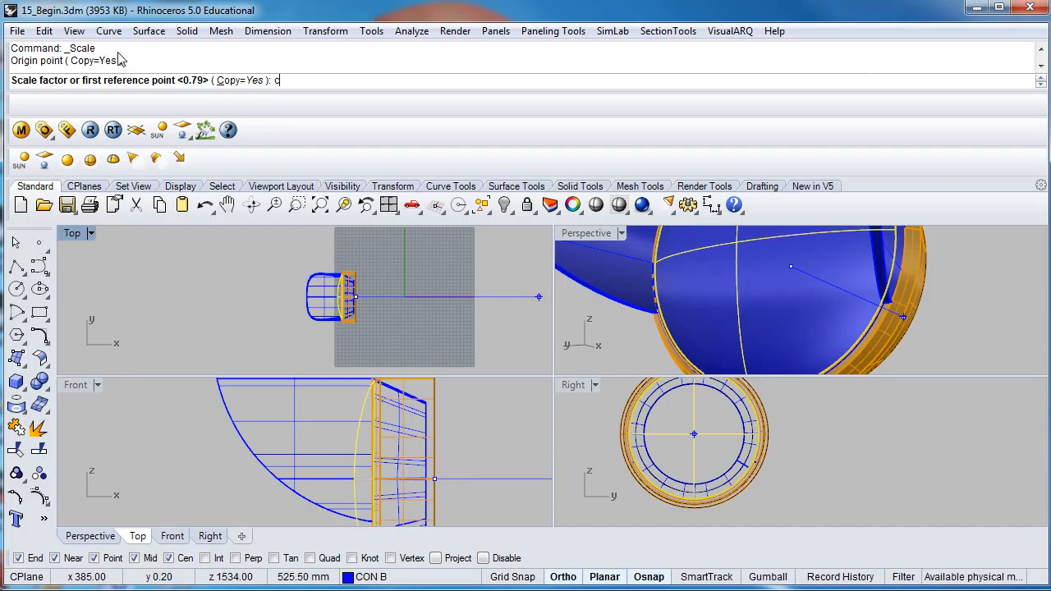
key("Return")
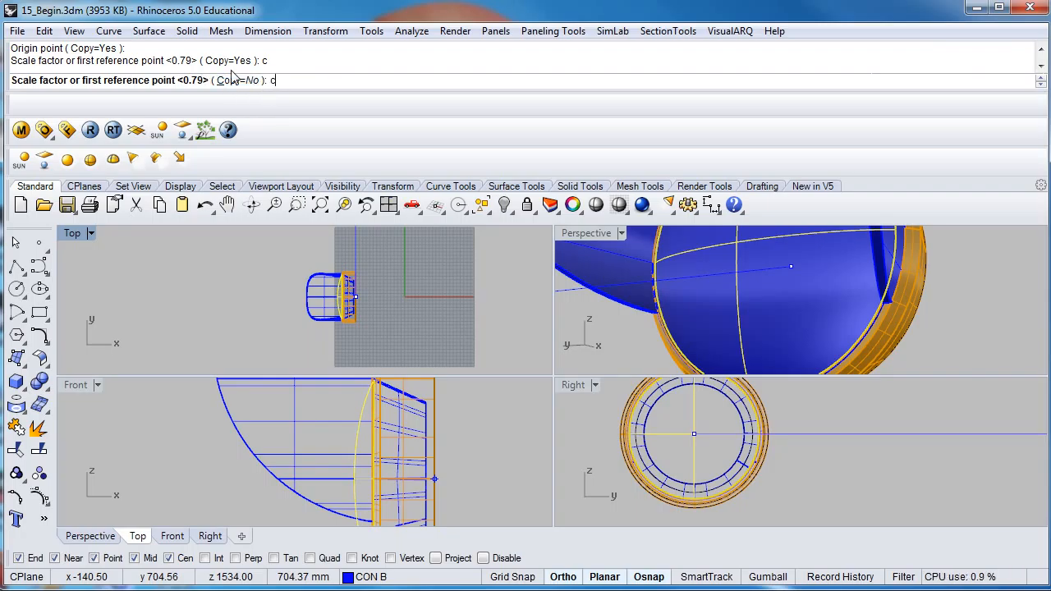
type("c")
key("Return")
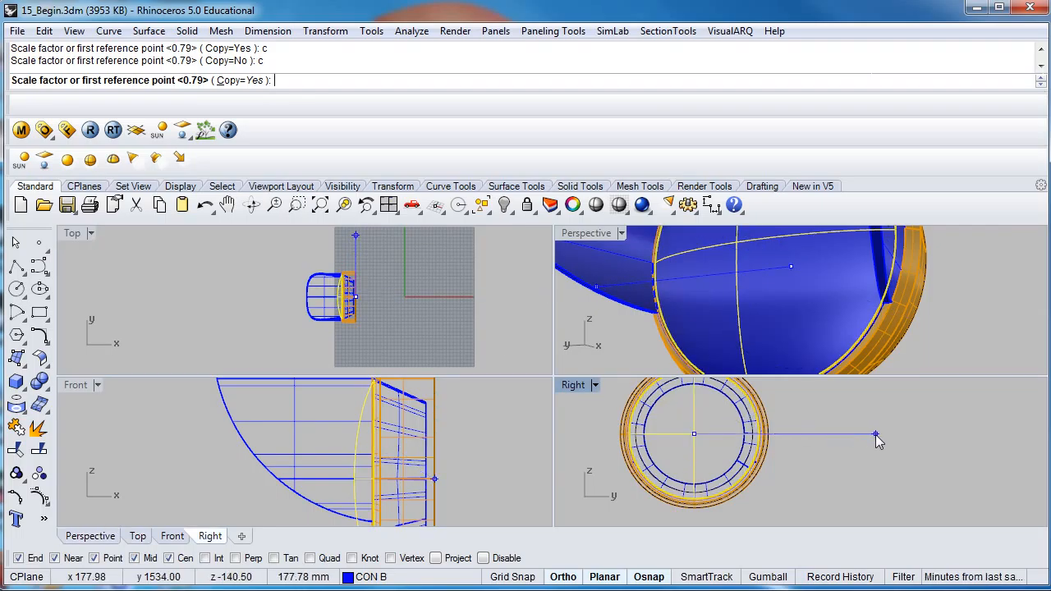
scroll(875, 434, "up", 1)
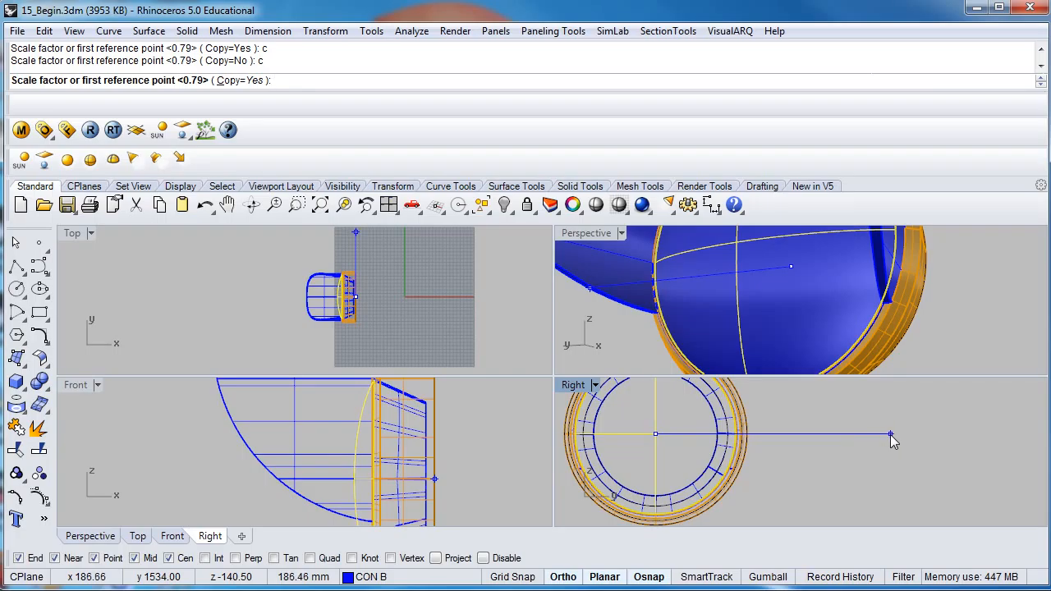
left_click(892, 436)
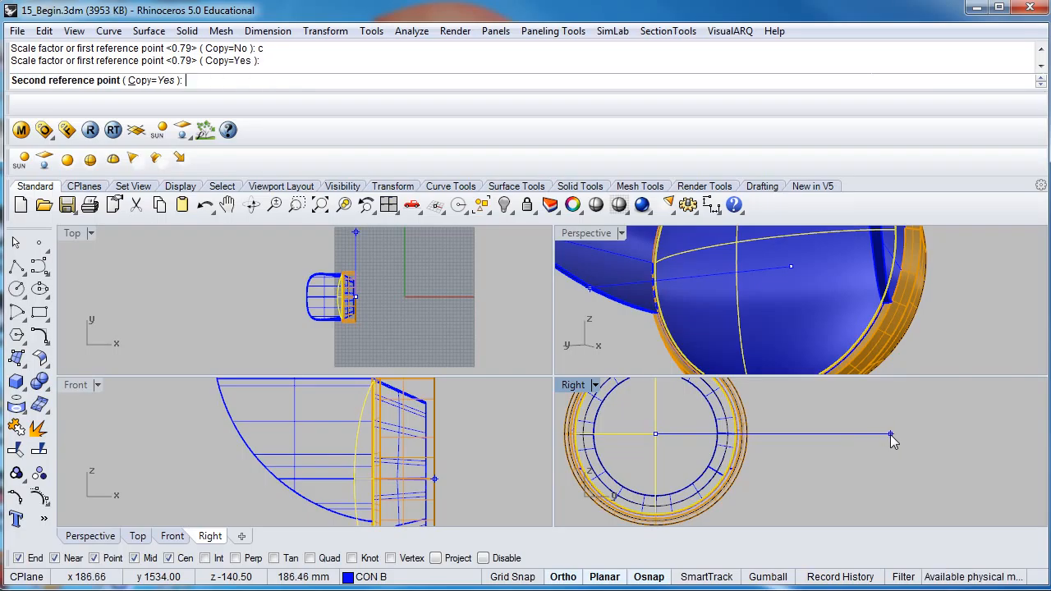
left_click(840, 425)
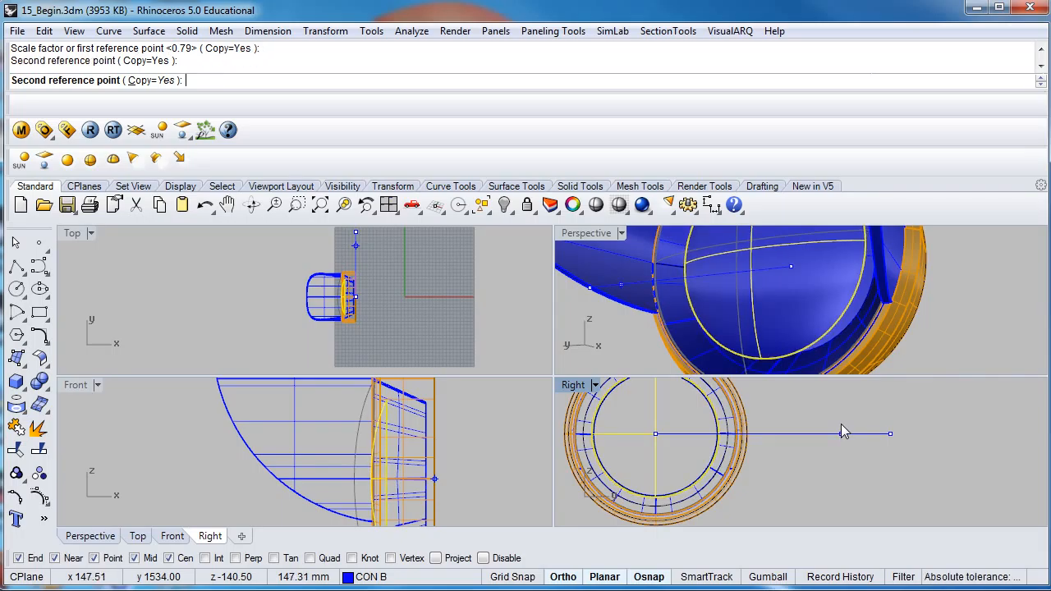
key("Return")
- Move the smaller lens copy horizontally in the Front view until its rim meets the narrow rear edge of the tapered inner ring
scroll(377, 394, "up", 5)
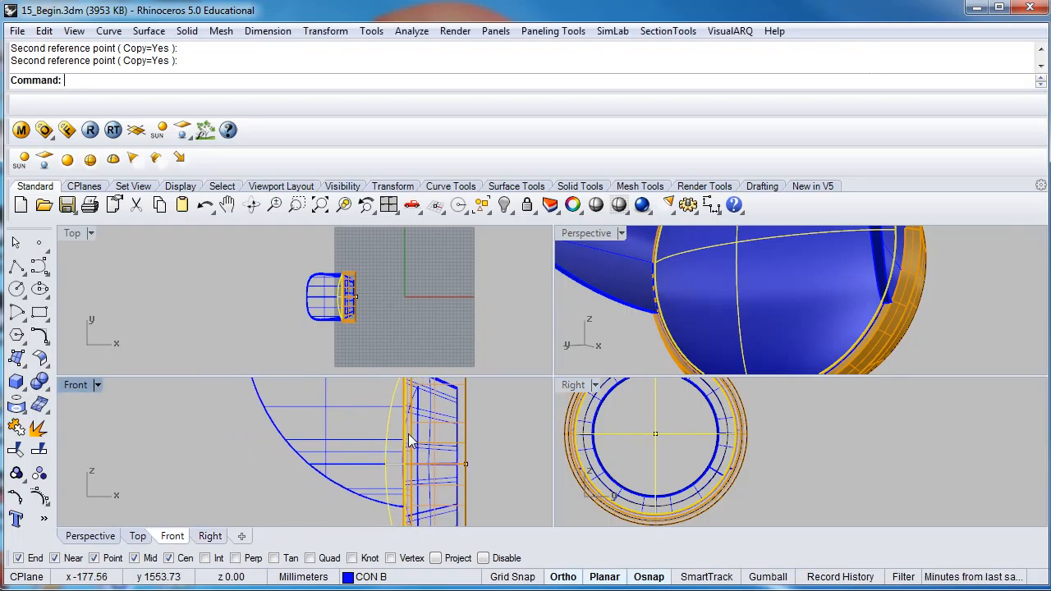
left_click(373, 446)
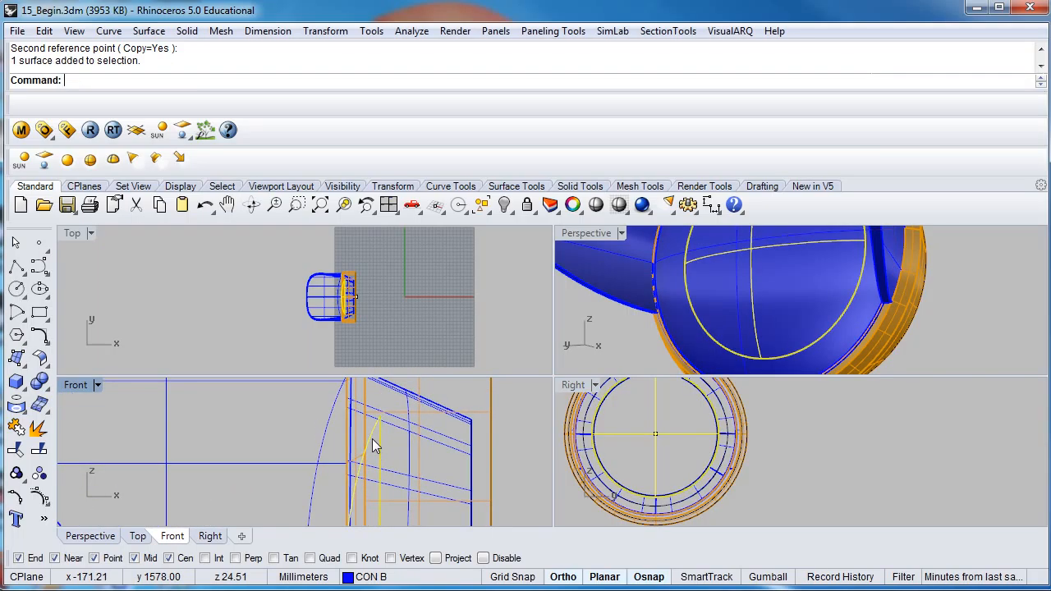
left_click_drag(373, 443, 465, 452)
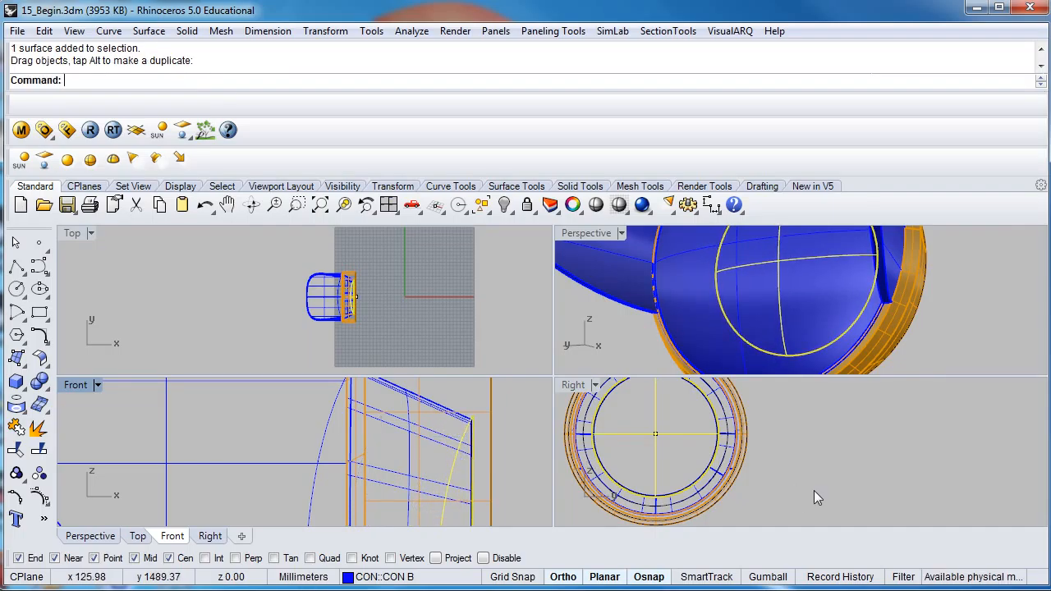
left_click(814, 489)
- Hide the larger front lens surface and inspect the smaller copy inside the lamp in the Perspective view
right_click_drag(777, 305, 804, 321)
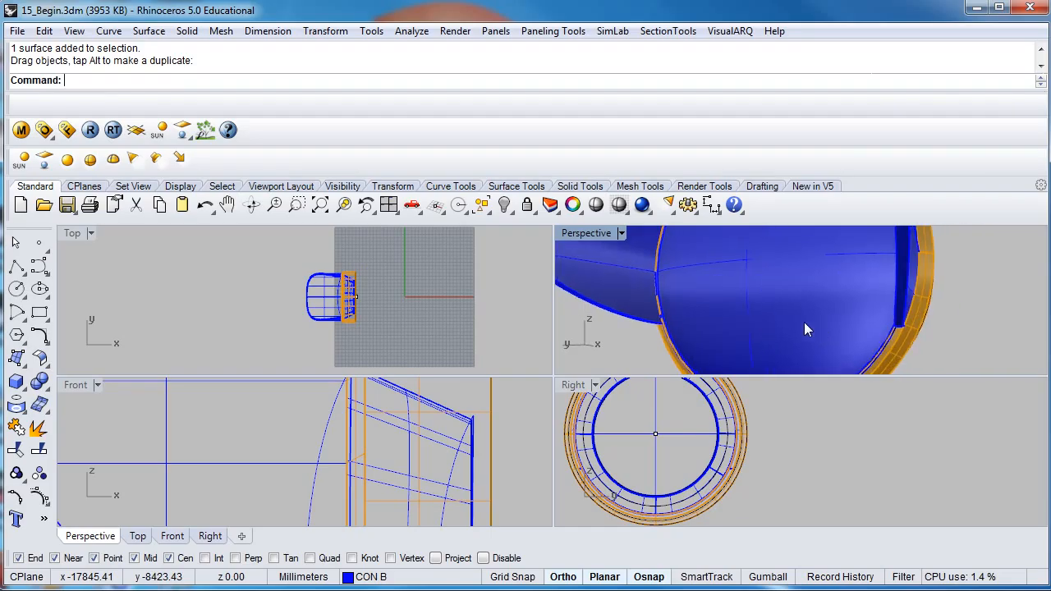
left_click(787, 289)
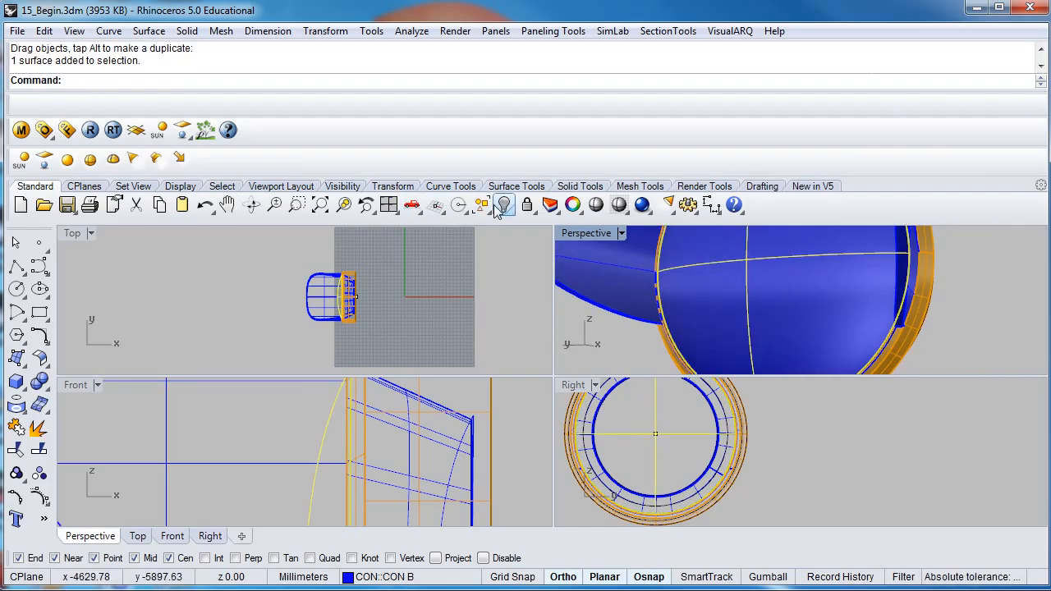
left_click(505, 208)
left_click(798, 304)
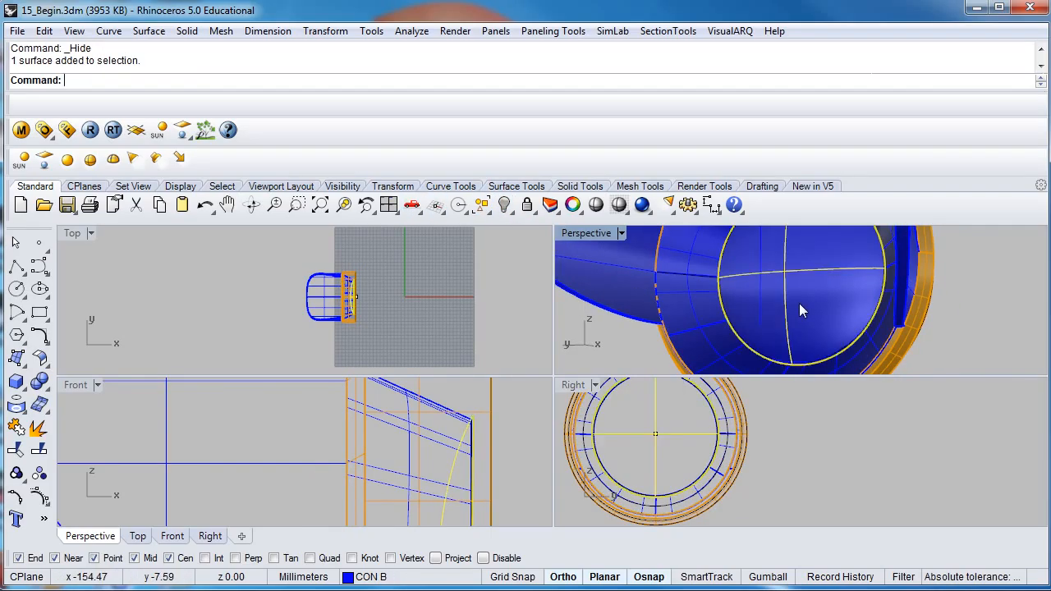
right_click_drag(796, 302, 821, 301)
right_click_drag(729, 298, 744, 318)
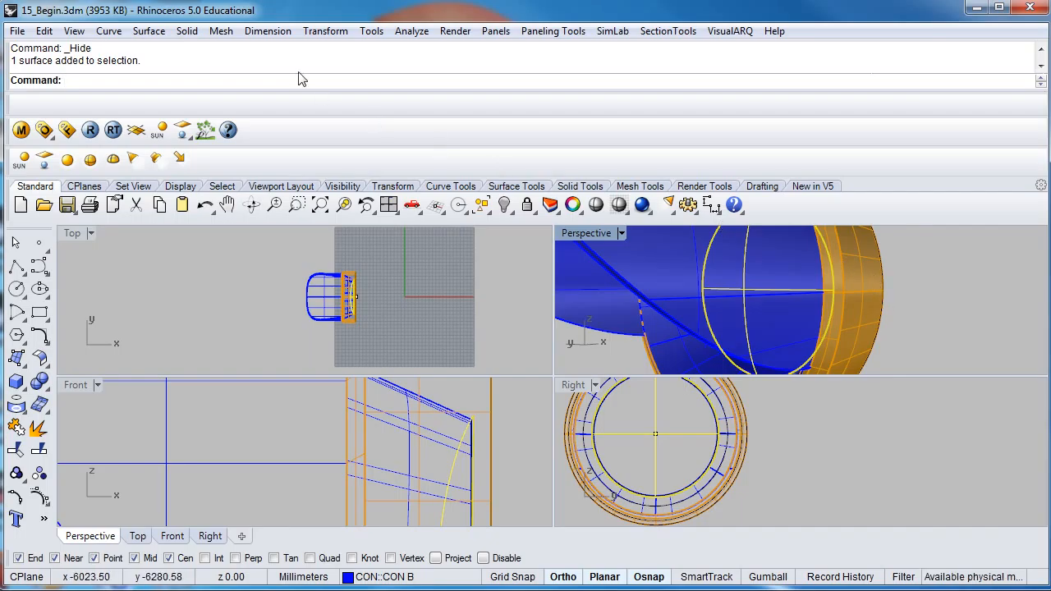
- Create a closed Pipe with a diameter of 8 mm around the outer rear polysurface edge of the orange ring
left_click(186, 31)
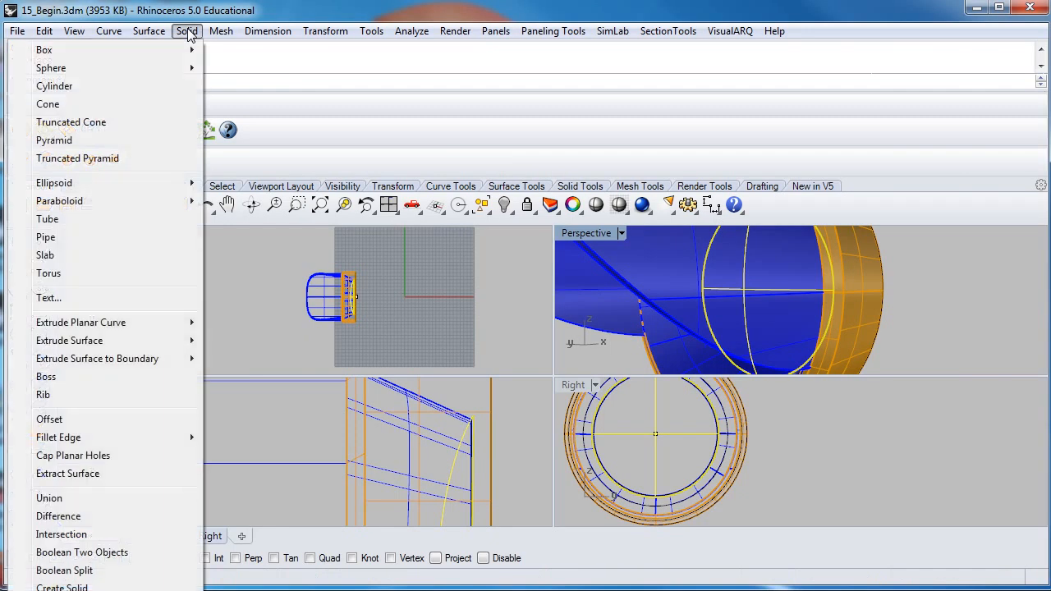
left_click(54, 242)
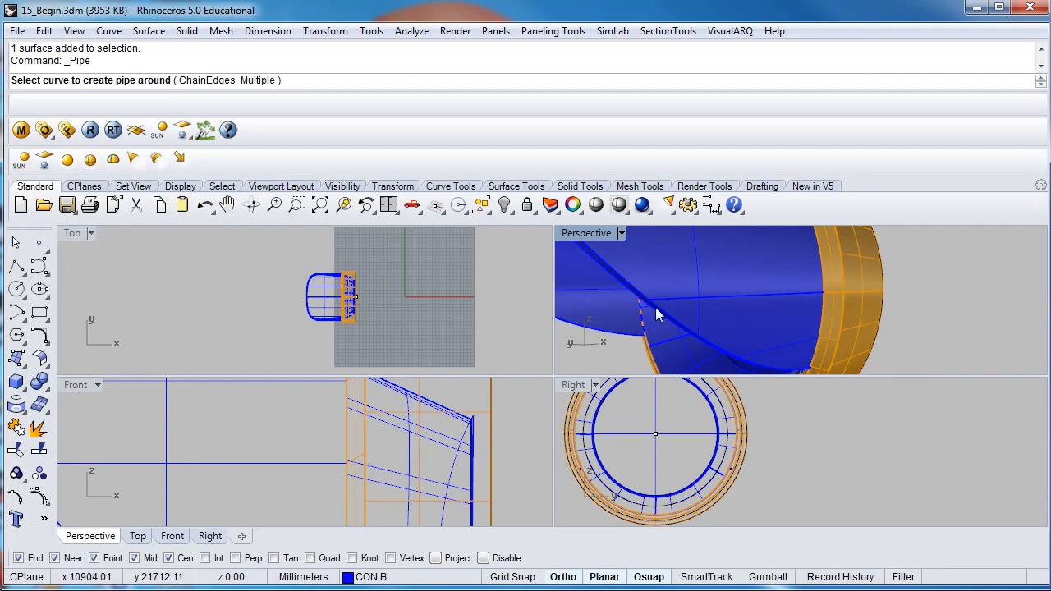
left_click(882, 317)
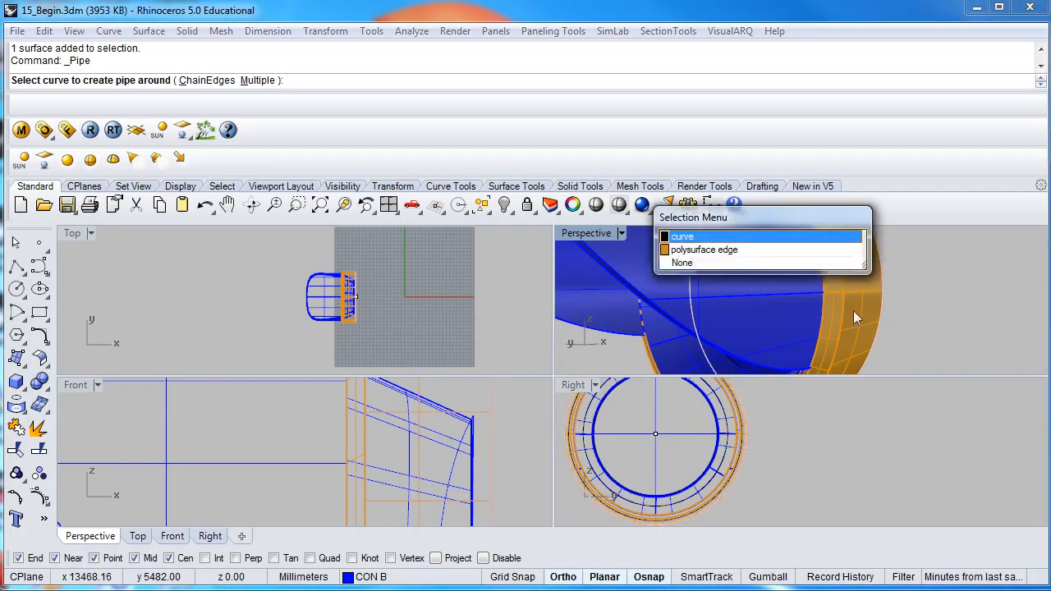
left_click(715, 251)
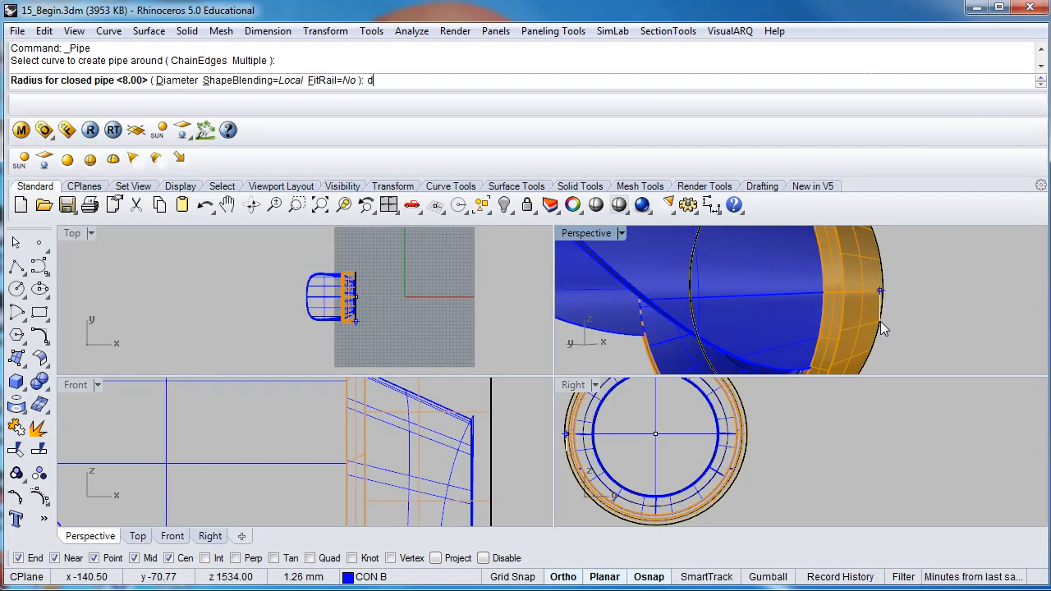
key("Return")
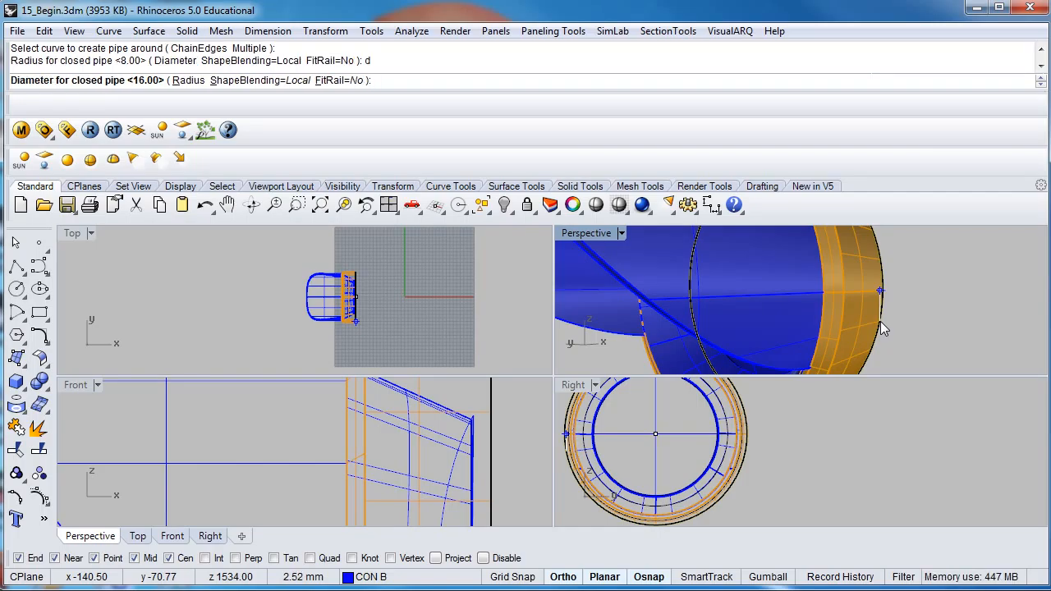
type("8")
key("Return")
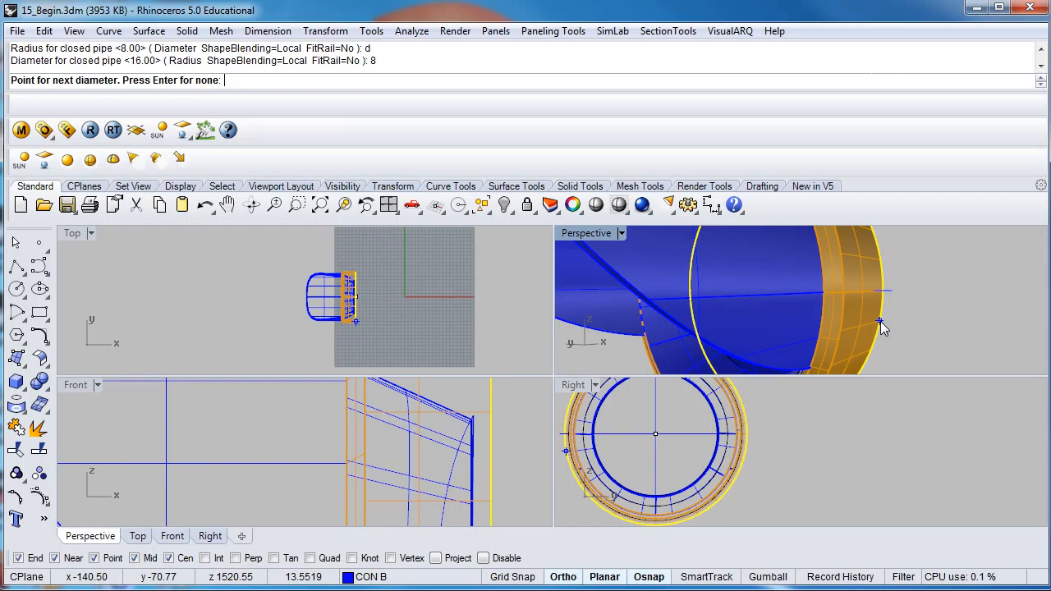
key("Return")
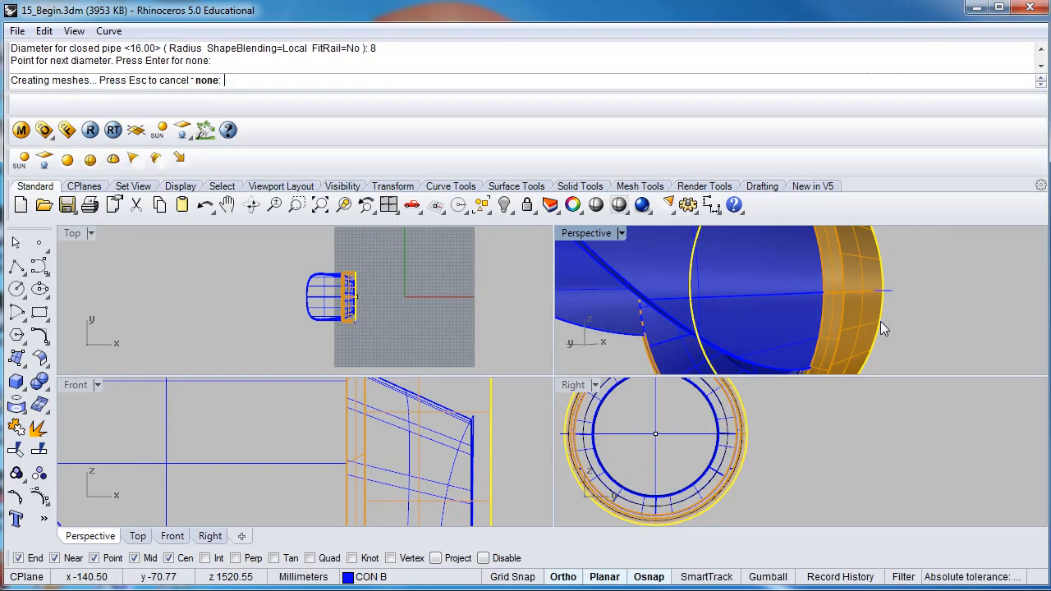
- Swap the hidden and visible objects, and hide the large lens surface in front of the traffic light housing
right_click_drag(891, 329, 811, 318)
scroll(811, 316, "down", 5)
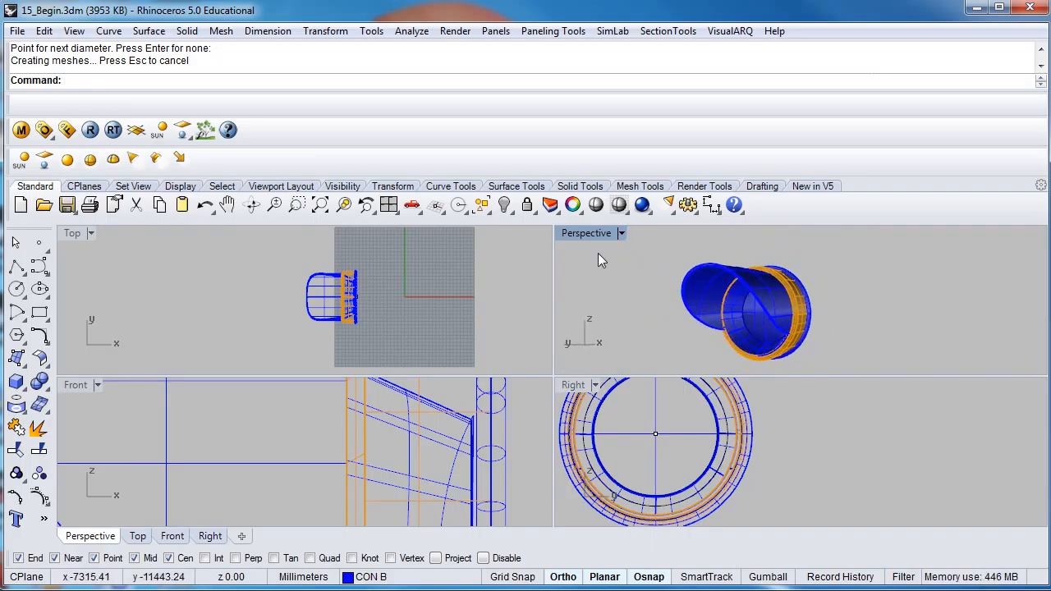
left_click(511, 211)
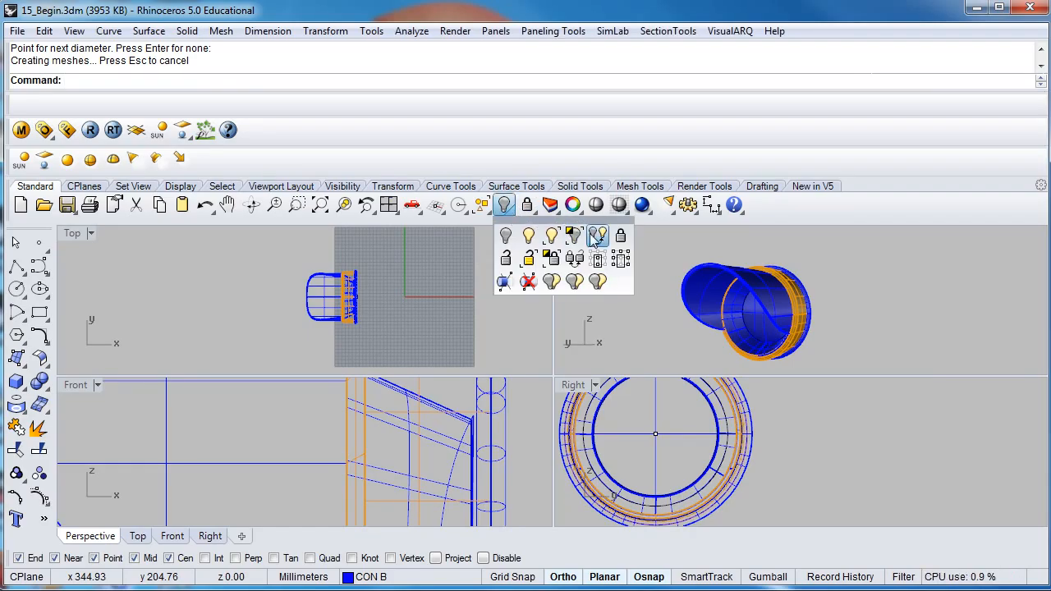
left_click(597, 236)
left_click(722, 320)
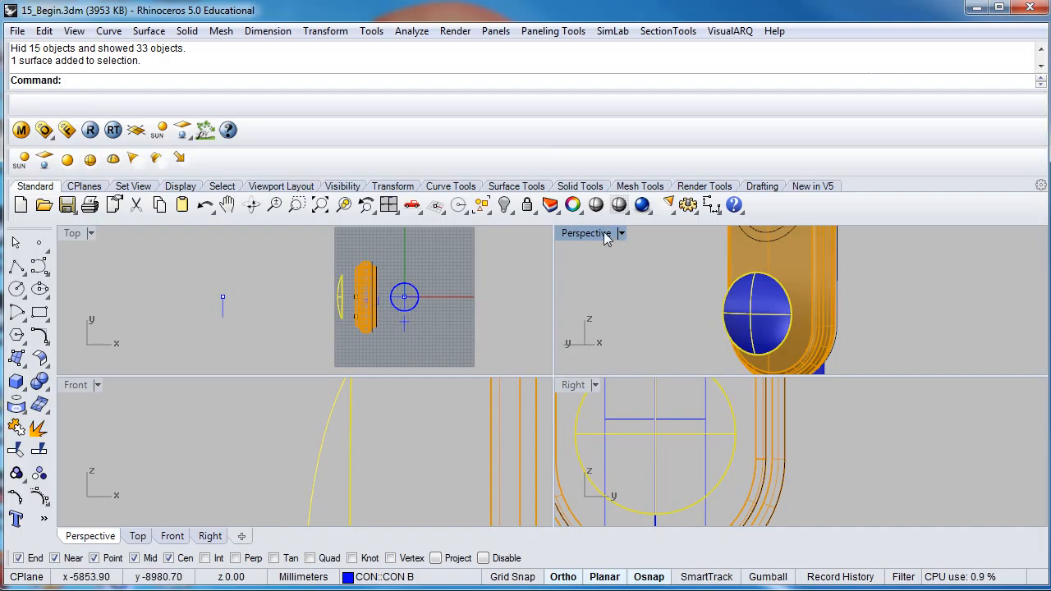
left_click(504, 206)
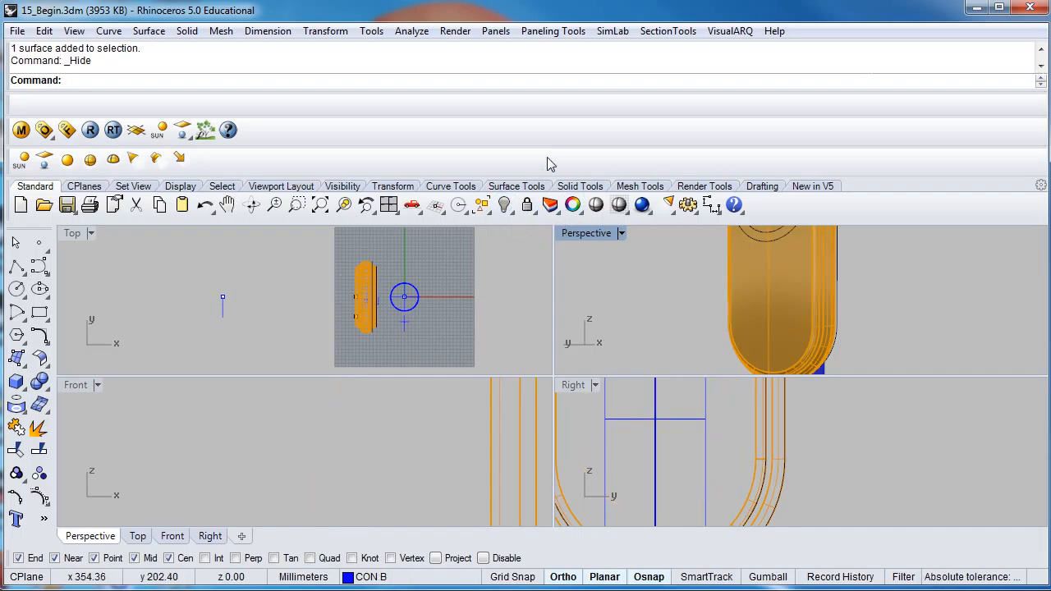
- Swap the hidden and visible objects, and group all the surfaces, polysurfaces, curves and the point of the bottom lamp
right_click(564, 85)
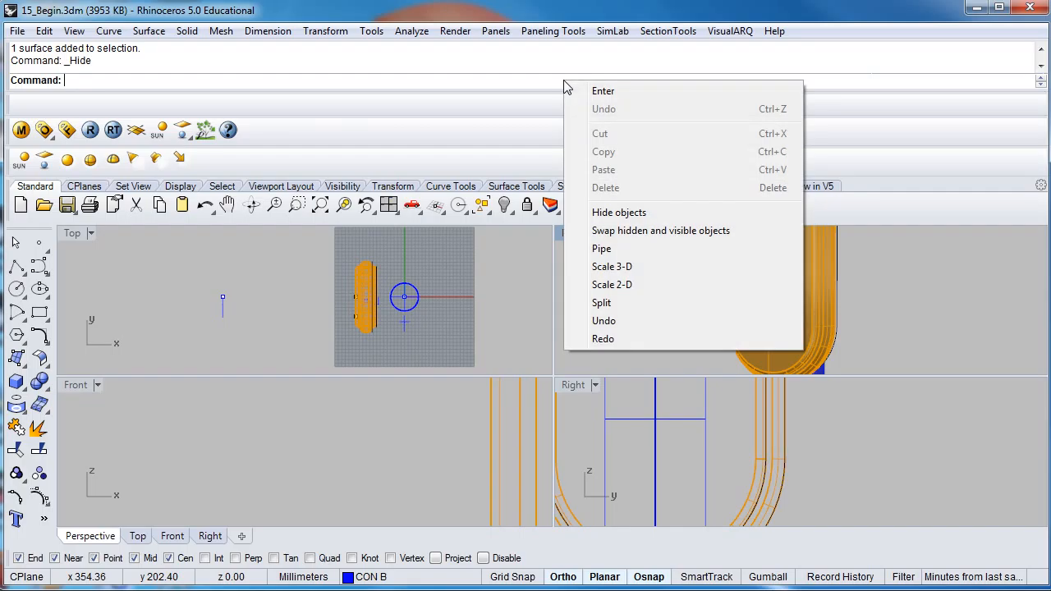
left_click(624, 231)
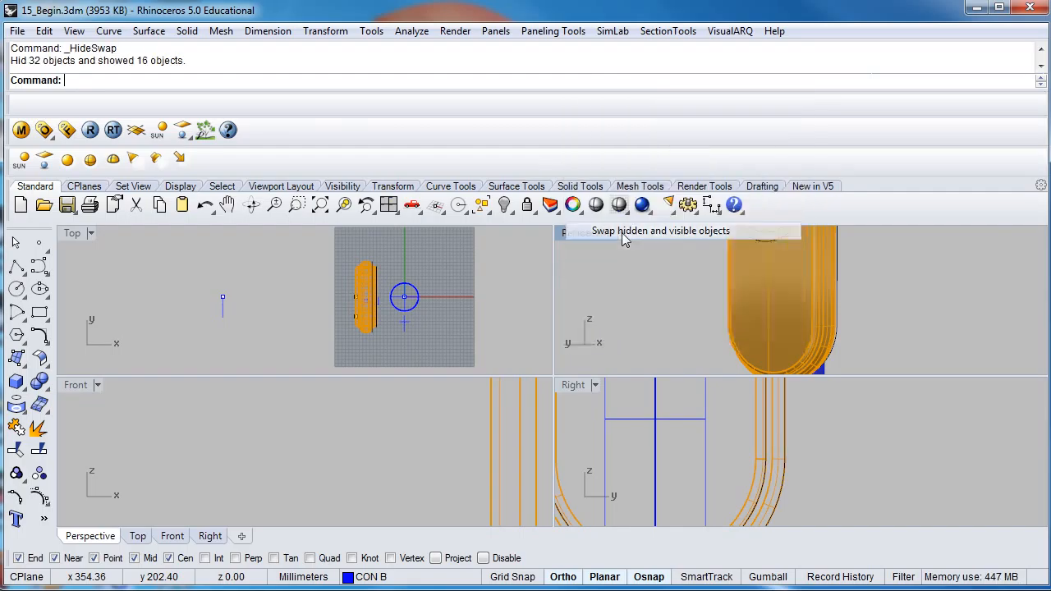
right_click_drag(759, 315, 725, 330)
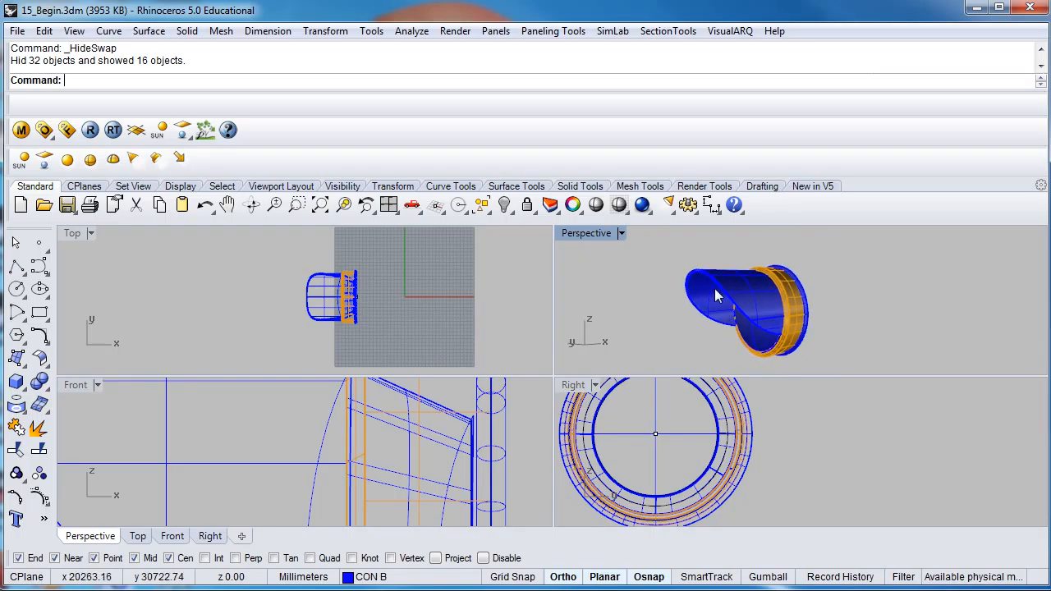
left_click_drag(651, 243, 840, 367)
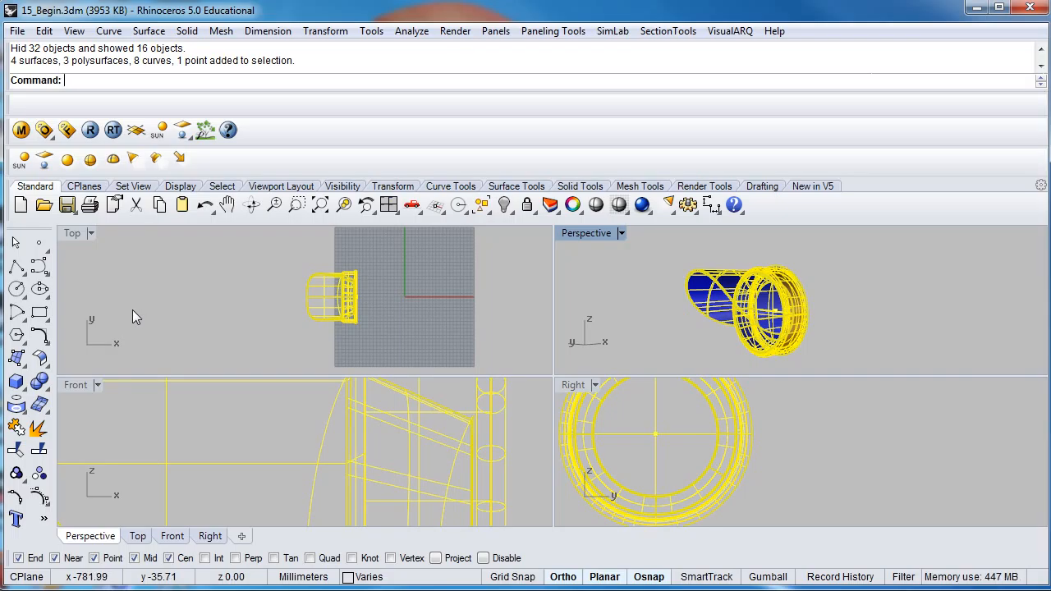
left_click(17, 476)
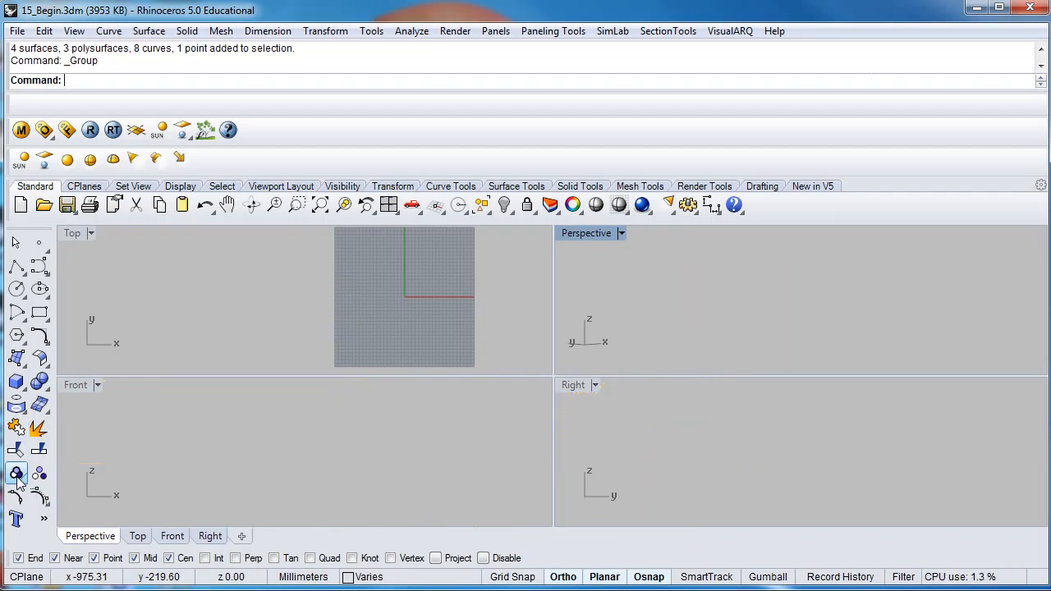
- Check that the bottom lamp selects as a single group, and show all hidden objects
left_click(713, 315)
left_click(681, 315)
left_click(702, 318)
left_click(682, 322)
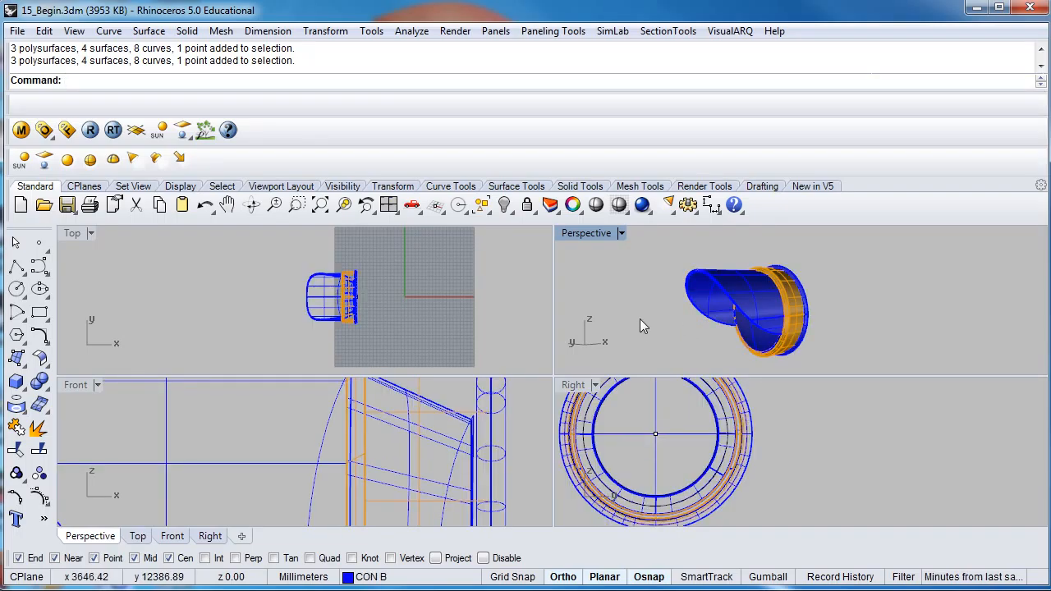
right_click(504, 203)
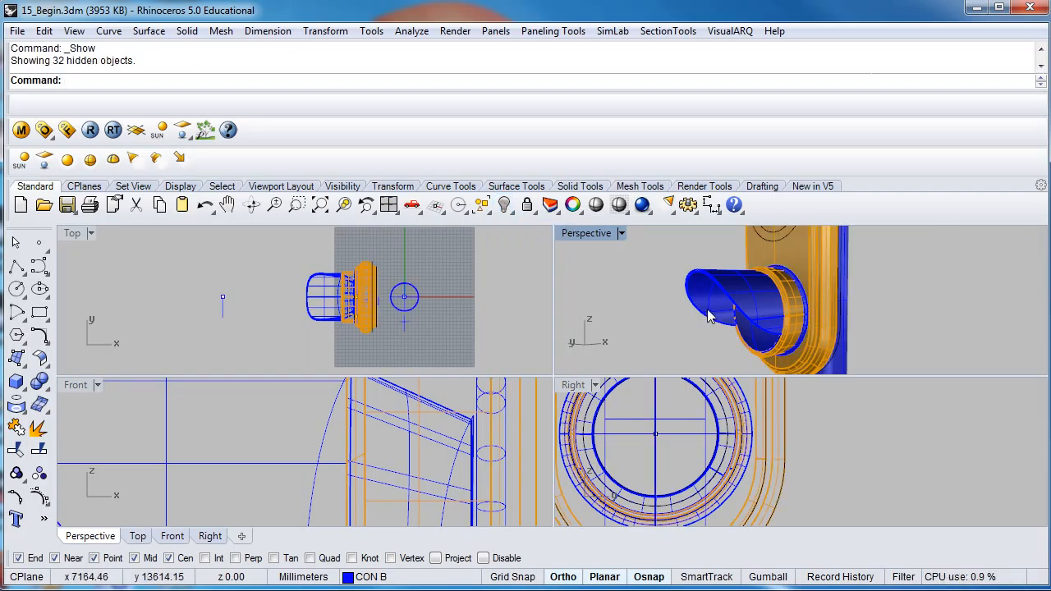
- Create a linear array of the lamp group with 3 items in the Right view, from the bottom lamp's centre to the middle circle's centre, 190 mm apart
right_click_drag(817, 306, 756, 323)
left_click(756, 322)
right_click_drag(661, 435, 709, 466)
scroll(725, 454, "down", 8)
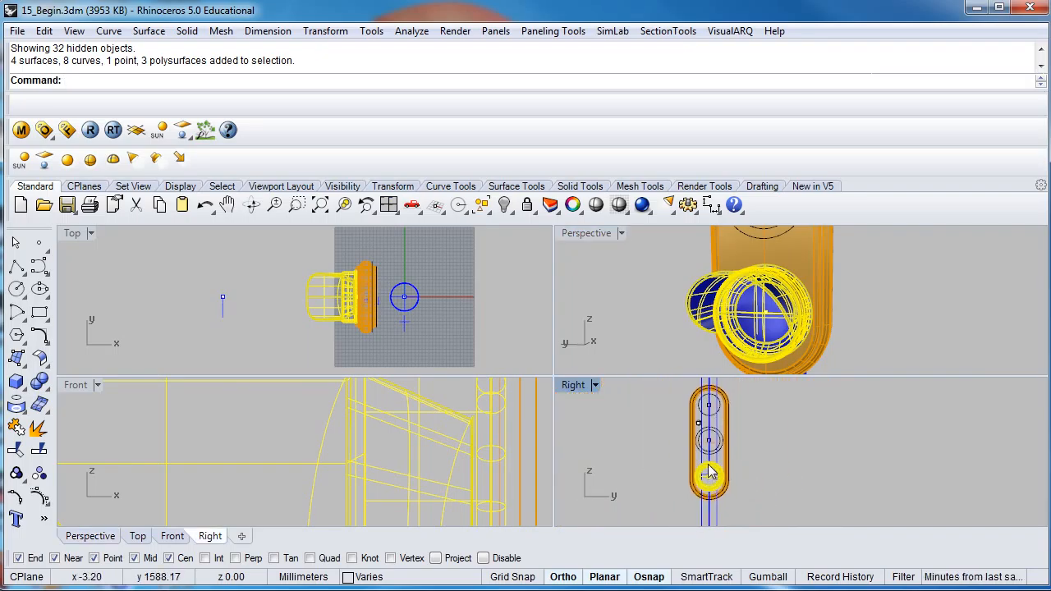
left_click(326, 32)
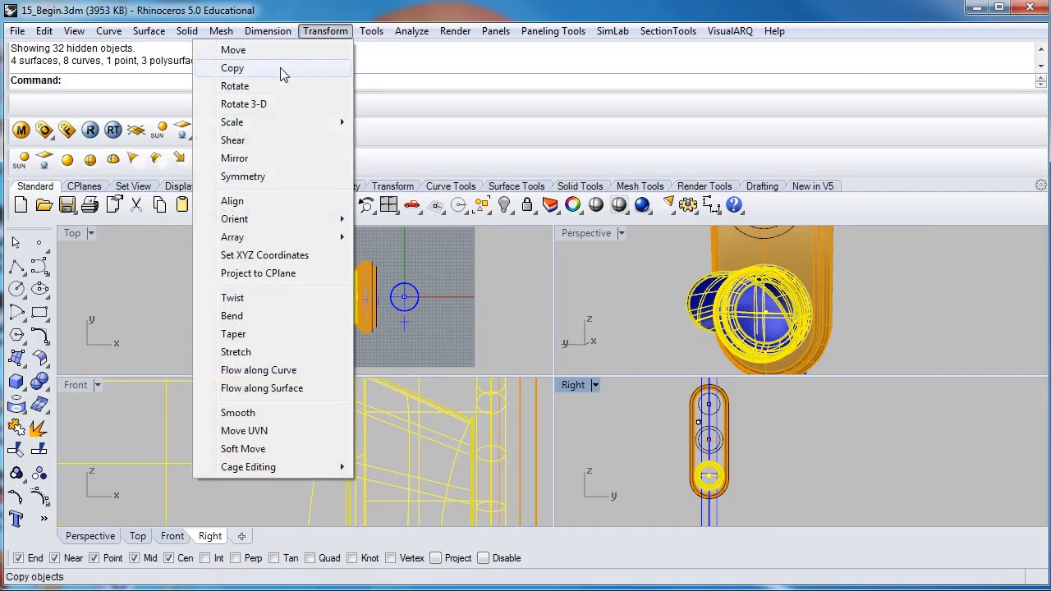
mouse_move(260, 240)
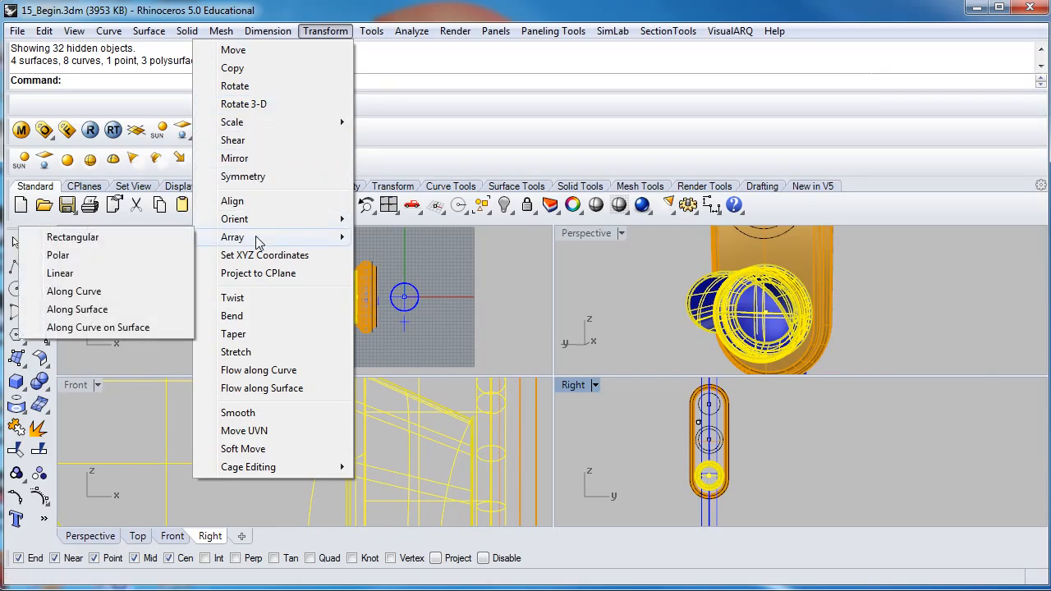
left_click(111, 273)
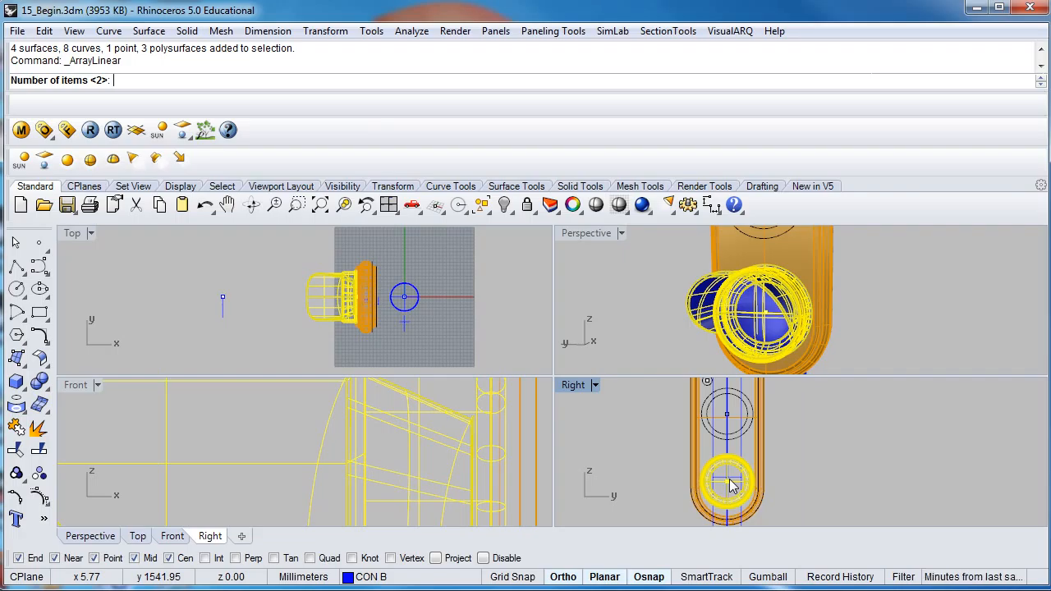
key("Return")
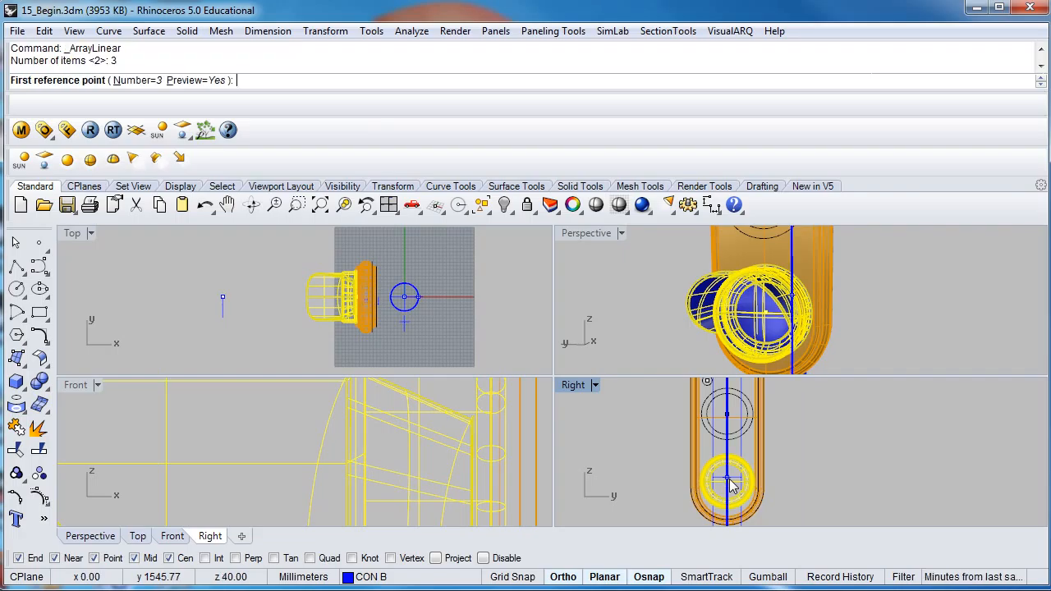
right_click_drag(731, 485, 800, 443)
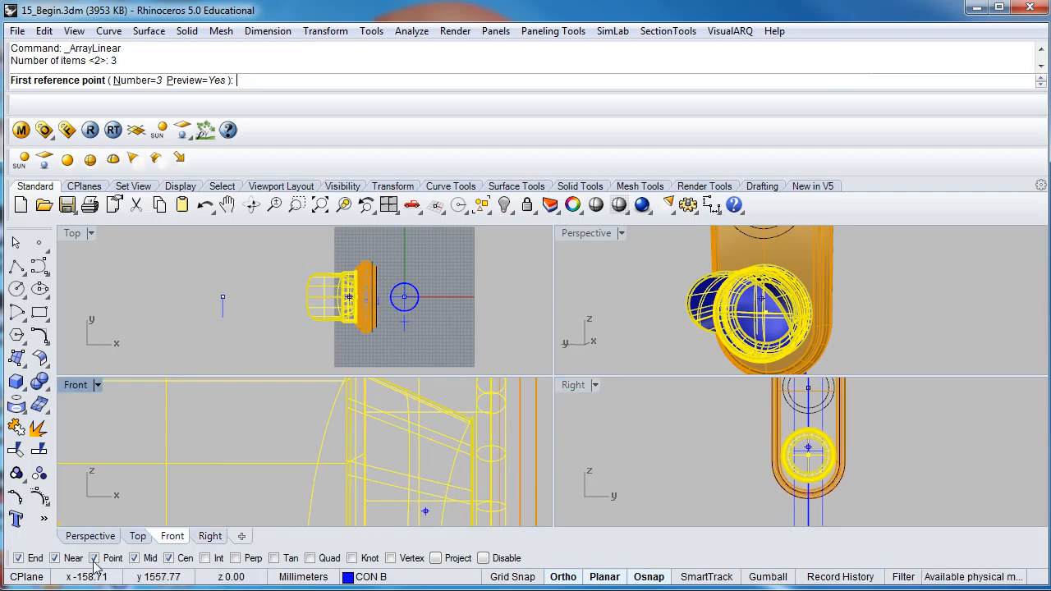
scroll(813, 458, "up", 5)
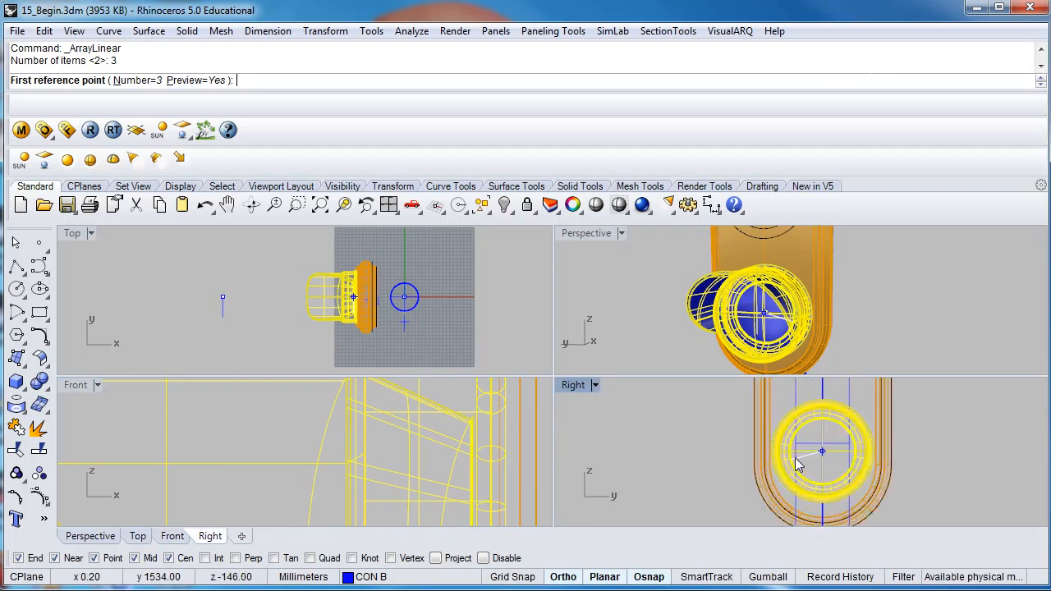
left_click(829, 460)
scroll(825, 468, "down", 6)
scroll(824, 479, "up", 7)
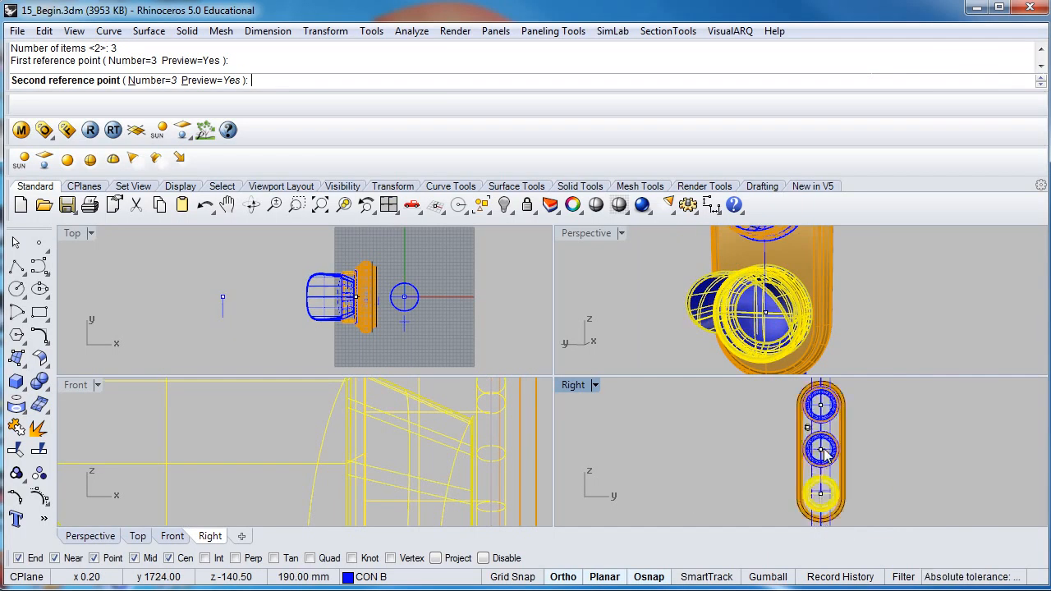
scroll(821, 460, "up", 5)
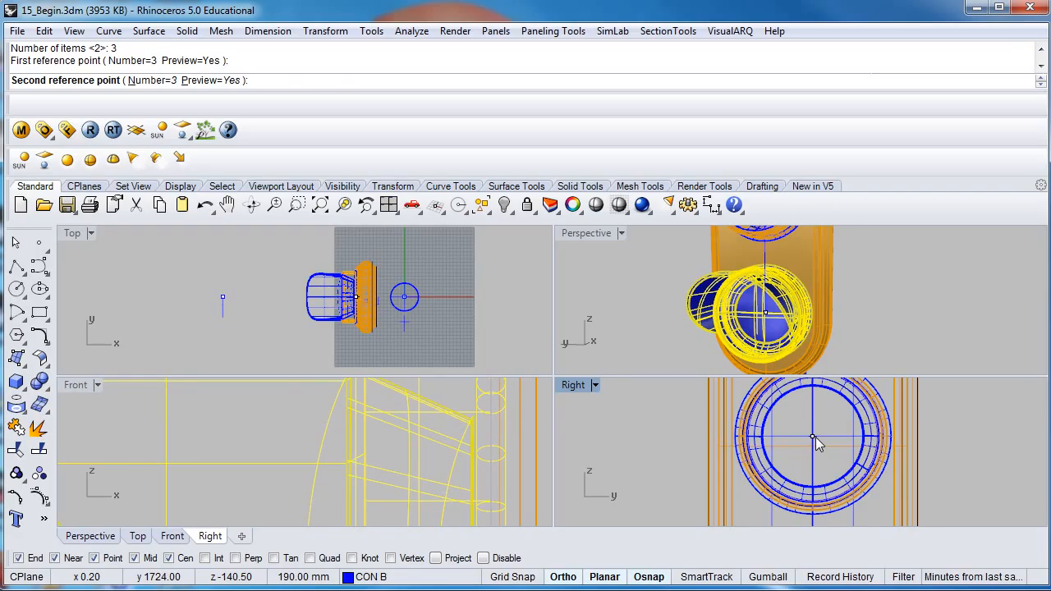
left_click(814, 436)
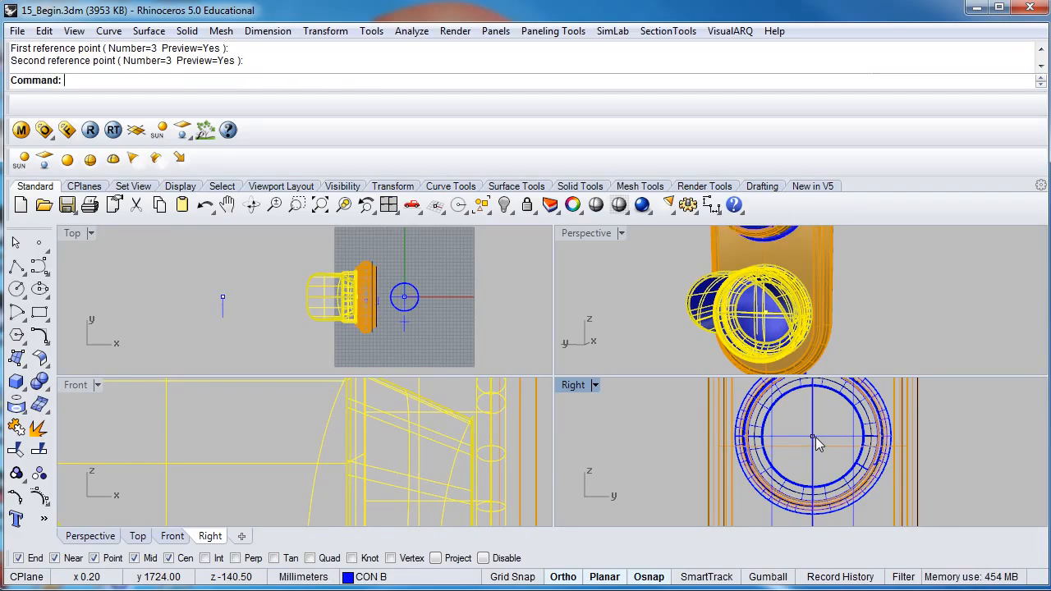
right_click(816, 437)
scroll(815, 437, "down", 3)
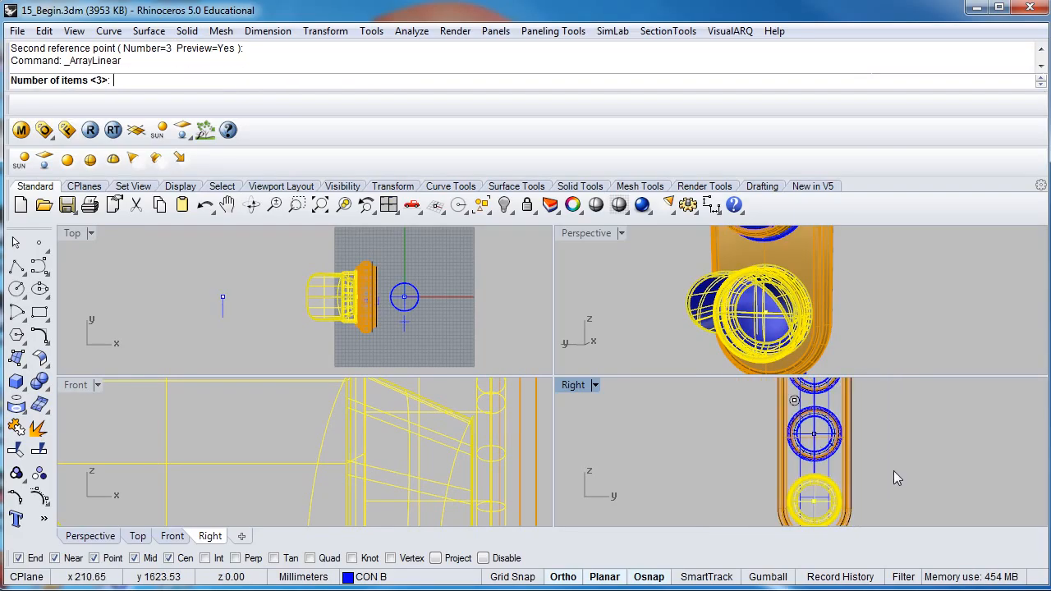
right_click(914, 471)
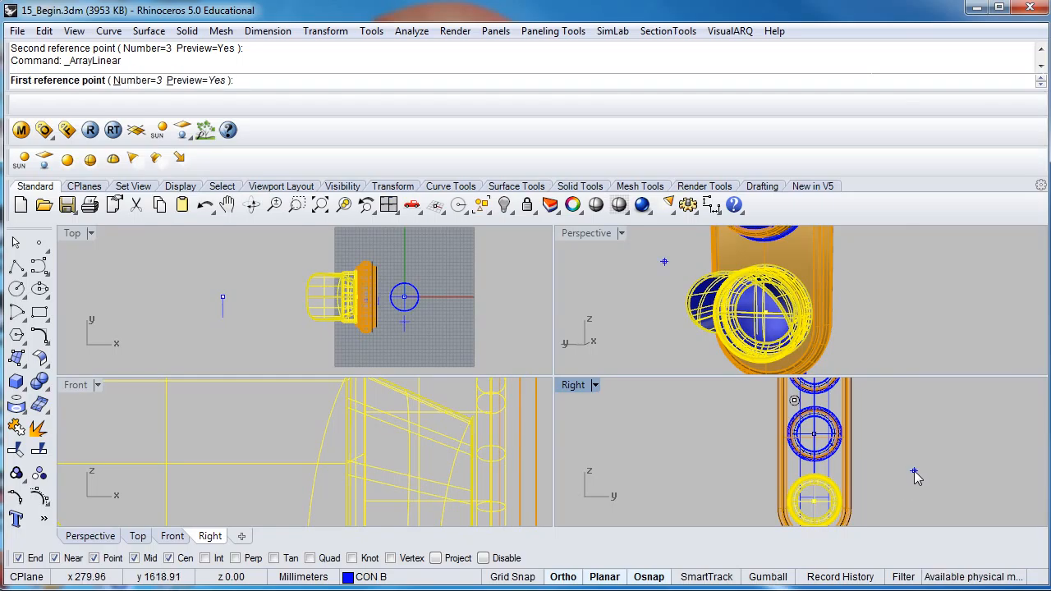
right_click_drag(913, 472, 904, 471)
key("Escape")
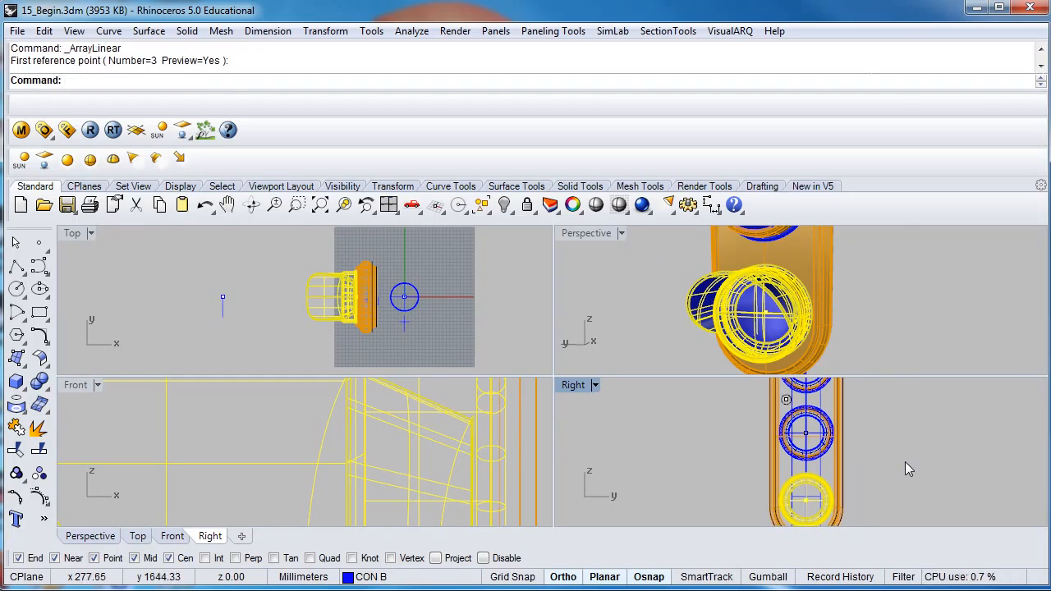
- Maximize the Perspective view and inspect the three arrayed lamps and the small circle on the housing front
right_click_drag(839, 307, 828, 341)
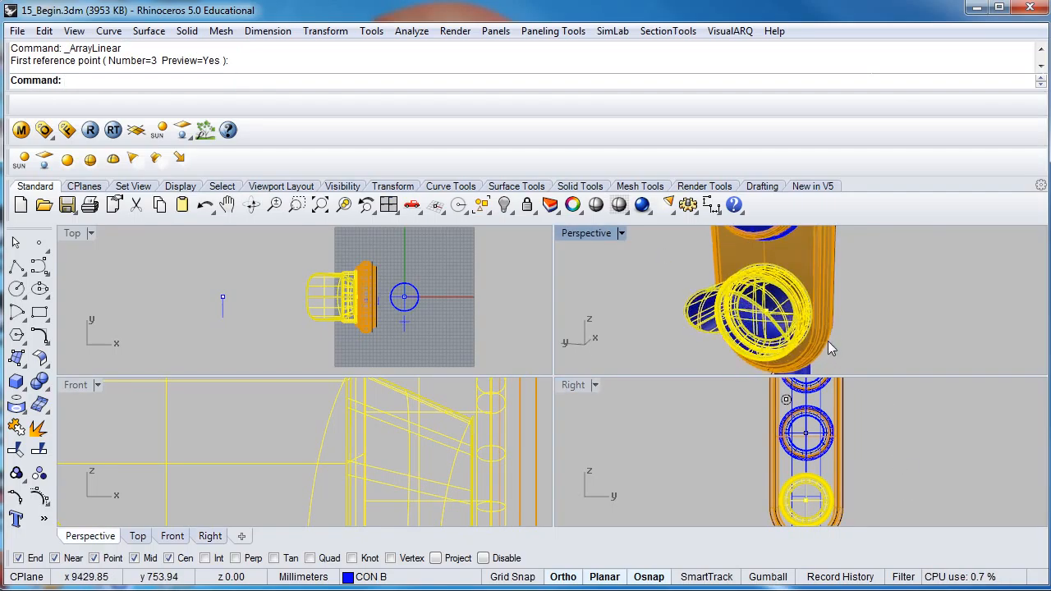
double_click(591, 233)
scroll(605, 341, "down", 4)
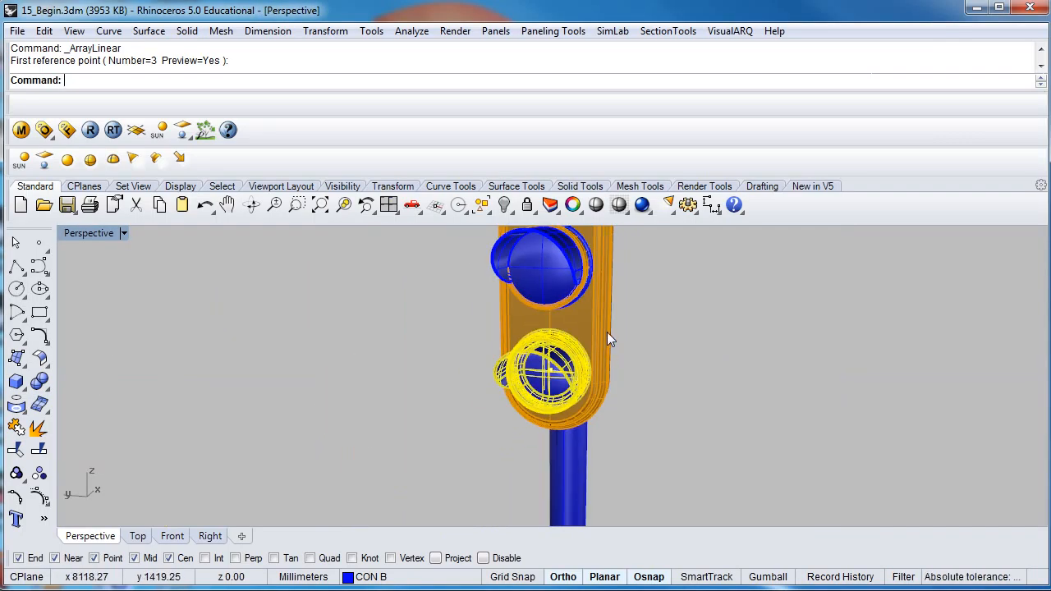
right_click_drag(606, 331, 489, 343)
scroll(490, 343, "up", 6)
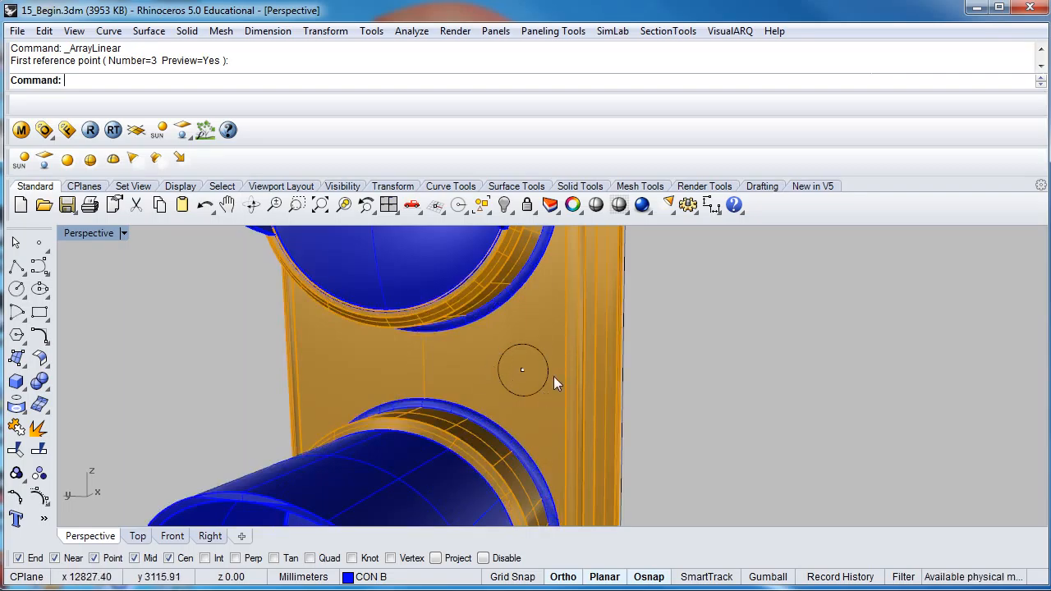
scroll(489, 361, "down", 8)
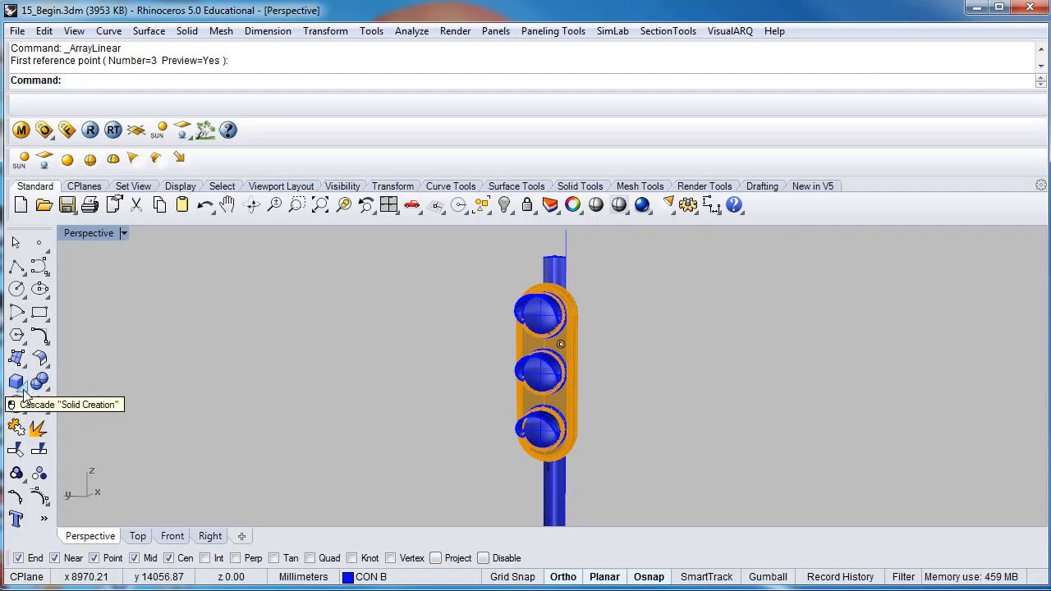
- Start an Ellipsoid at the centre of the small circle between the upper two lamps, with its first two axes ending on the circle
left_click(24, 395)
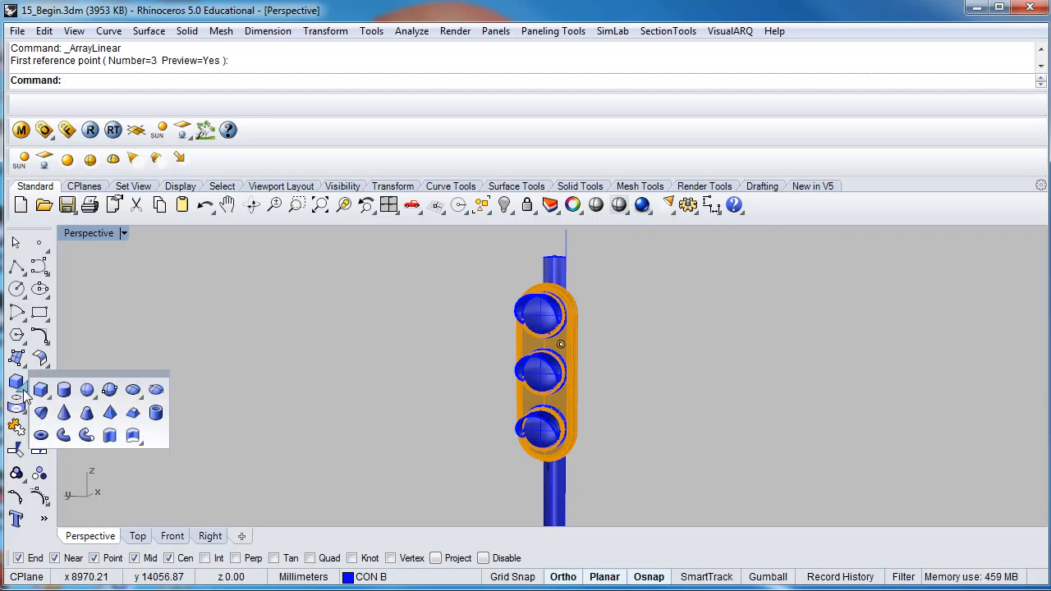
left_click(133, 388)
scroll(497, 327, "up", 5)
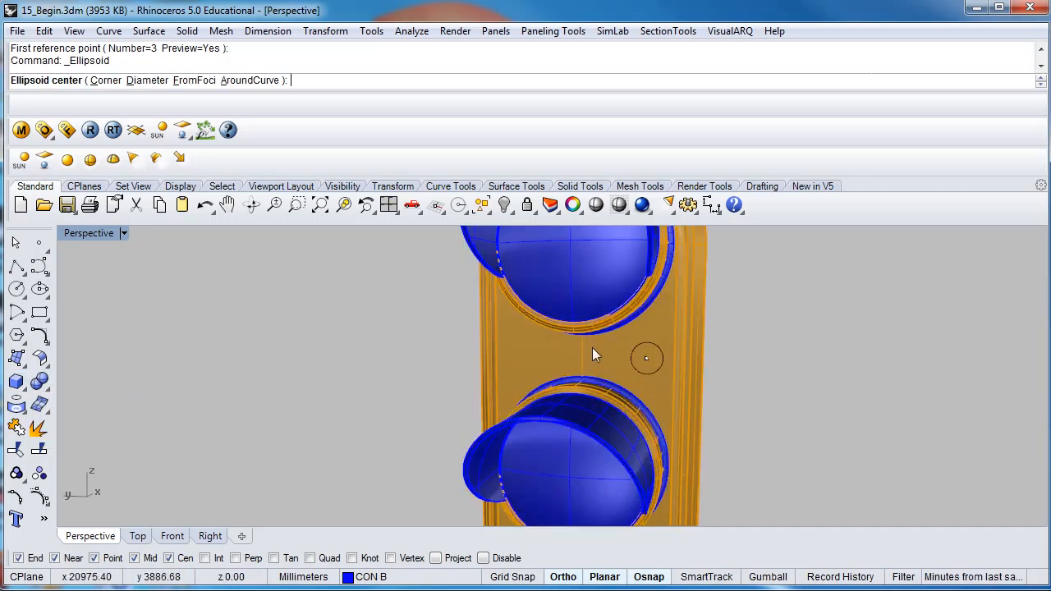
scroll(592, 347, "up", 3)
left_click(638, 351)
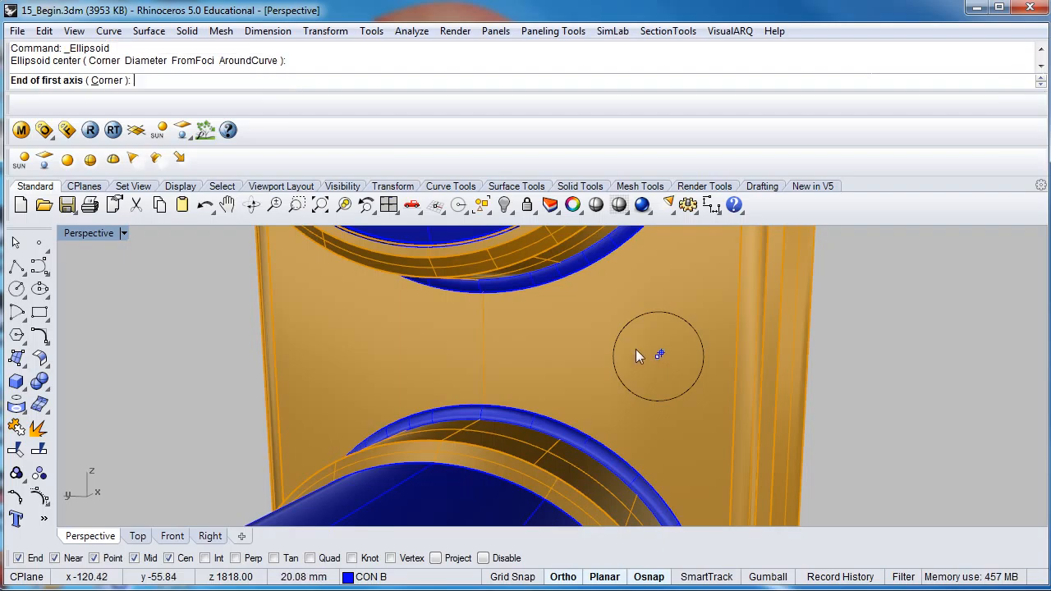
double_click(91, 235)
scroll(770, 442, "up", 6)
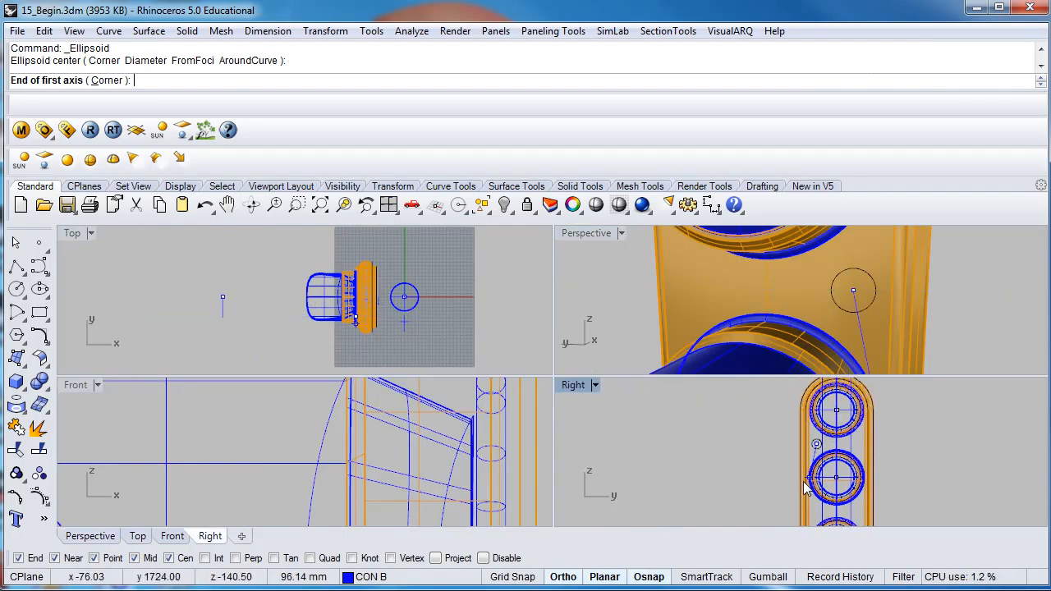
scroll(835, 431, "up", 5)
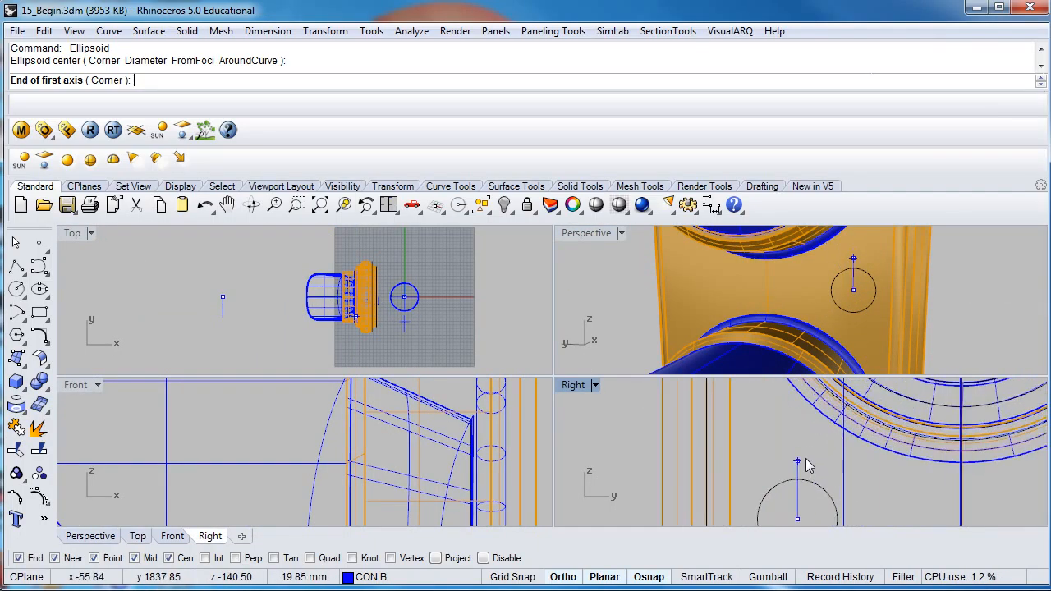
left_click(755, 463)
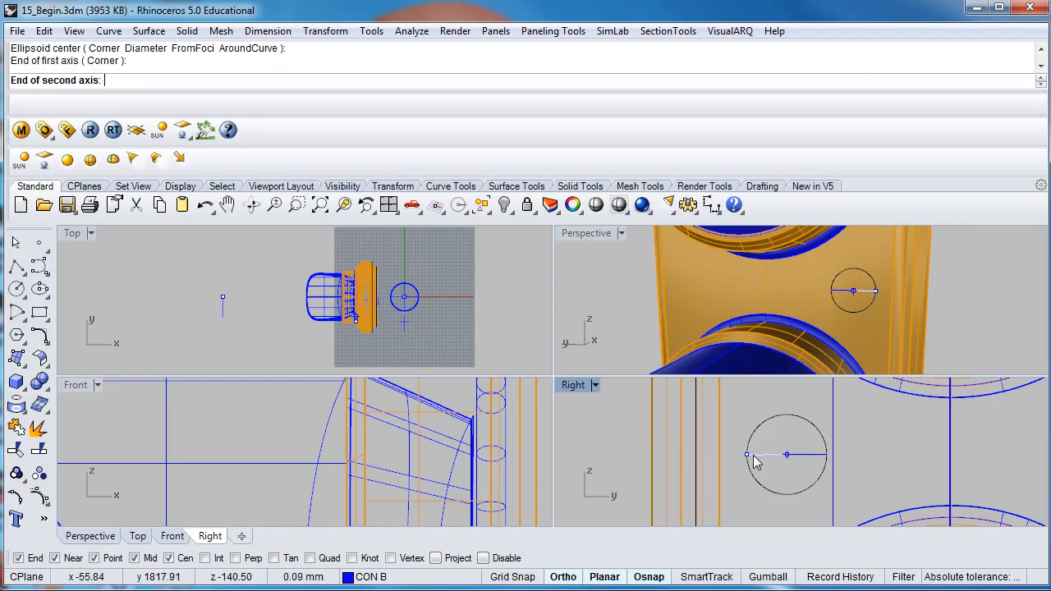
left_click(786, 416)
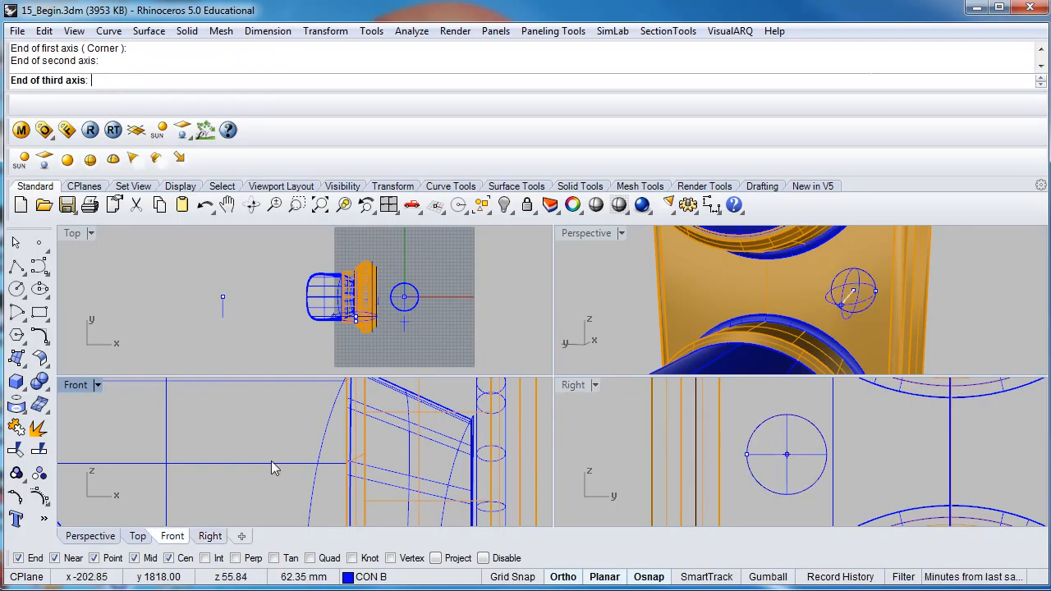
- Finish the ellipsoid in the Front view with a shallow third axis of about 4.7 mm, perpendicular to the housing face
scroll(294, 446, "down", 3)
scroll(294, 445, "down", 5)
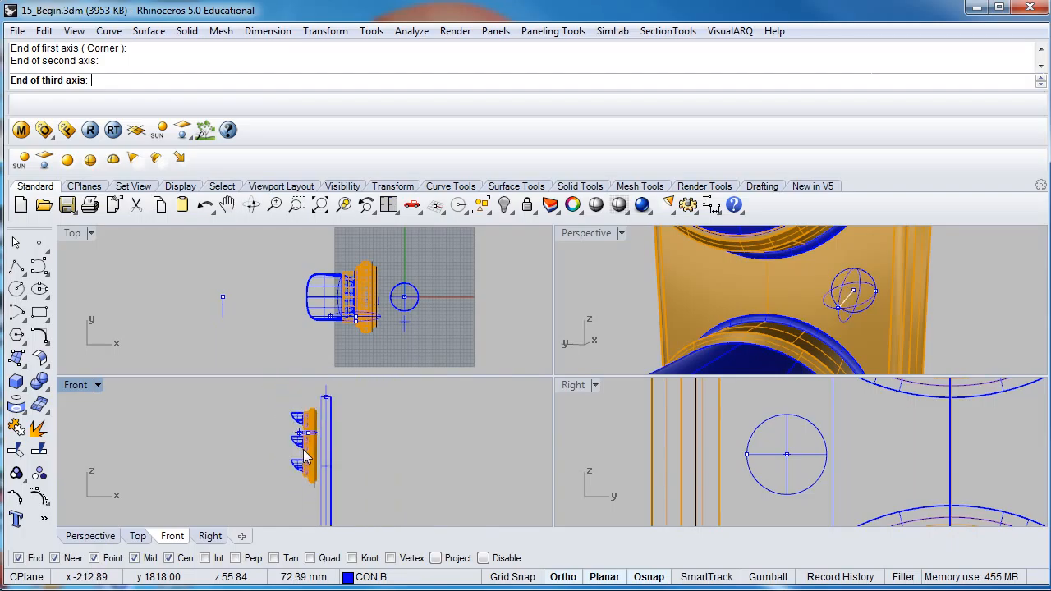
scroll(332, 468, "up", 8)
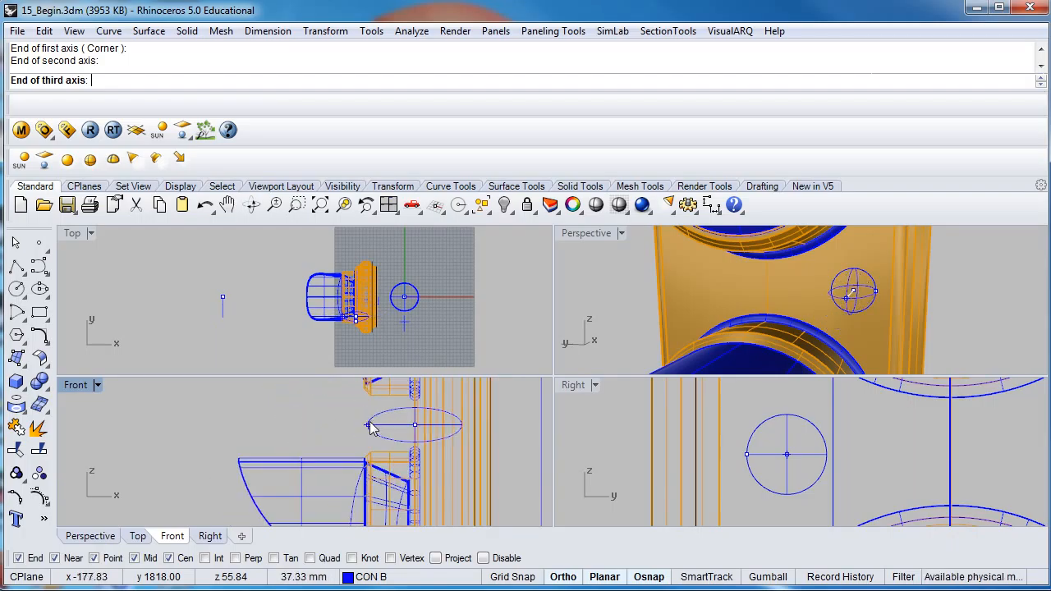
scroll(410, 428, "up", 3)
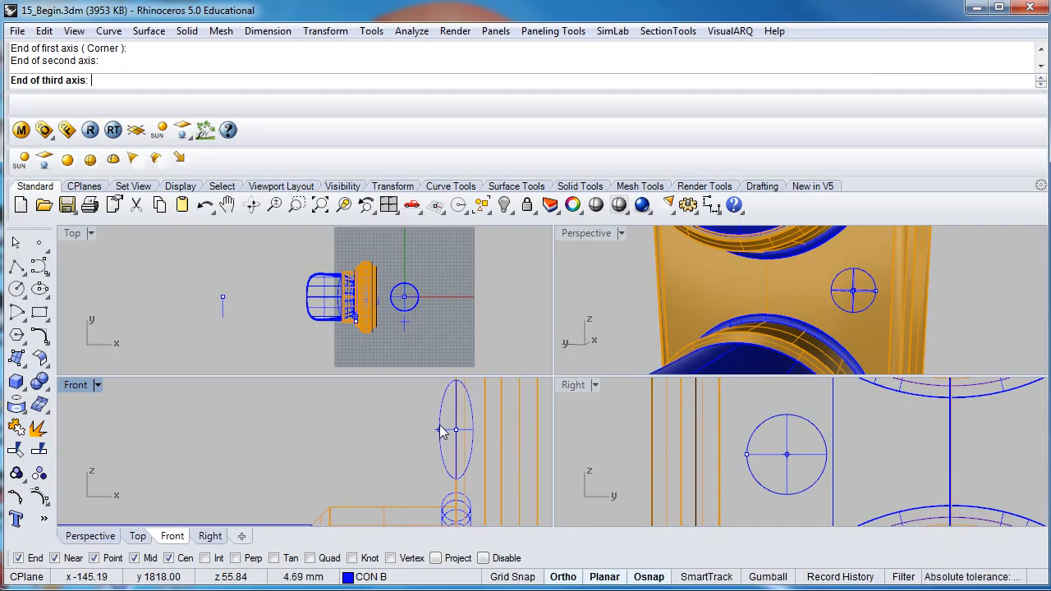
left_click(441, 431)
scroll(743, 271, "down", 10)
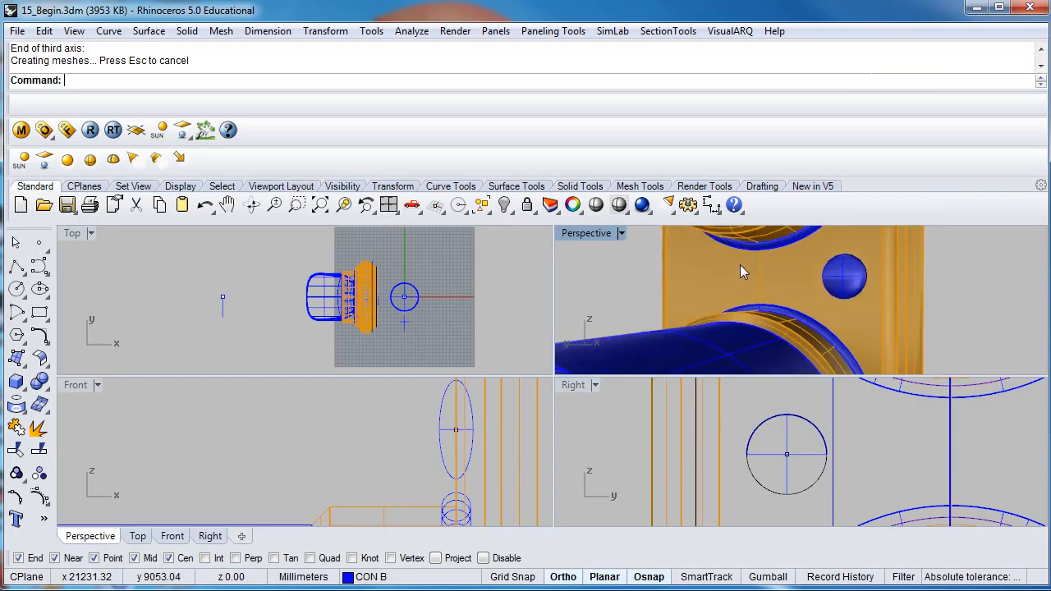
- Turn on the BASE layer under TRAFFIC LIGHT so the base and pole clamp parts are shown
right_click_drag(771, 302, 763, 310)
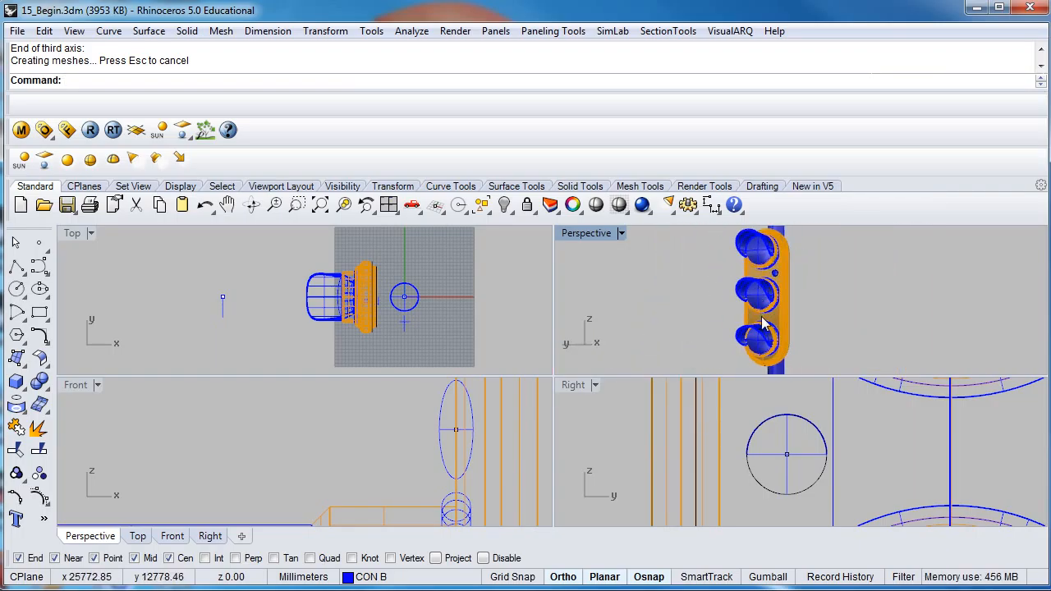
right_click_drag(763, 324, 703, 307)
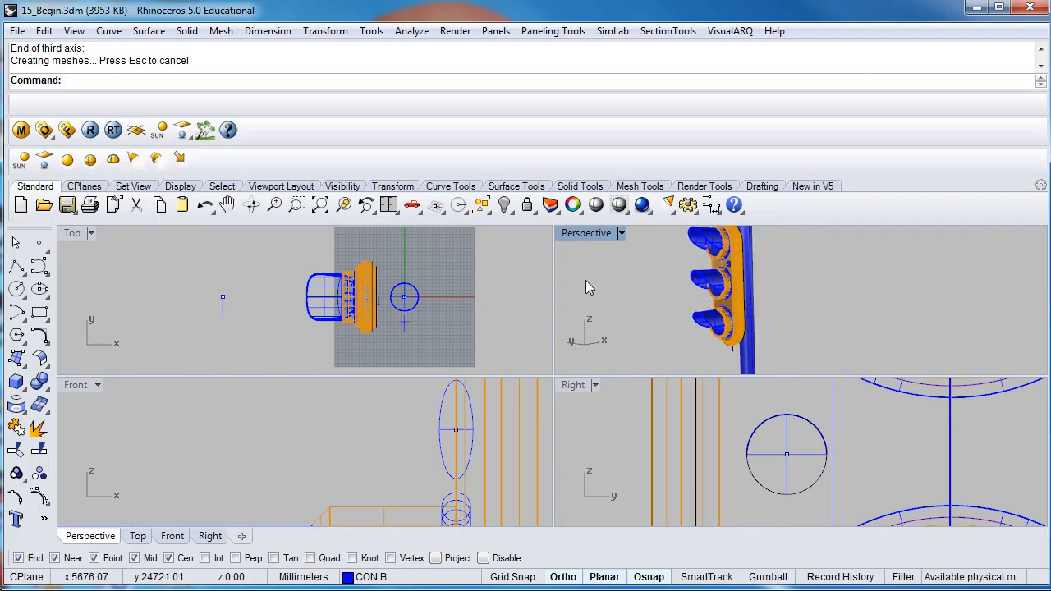
left_click(348, 577)
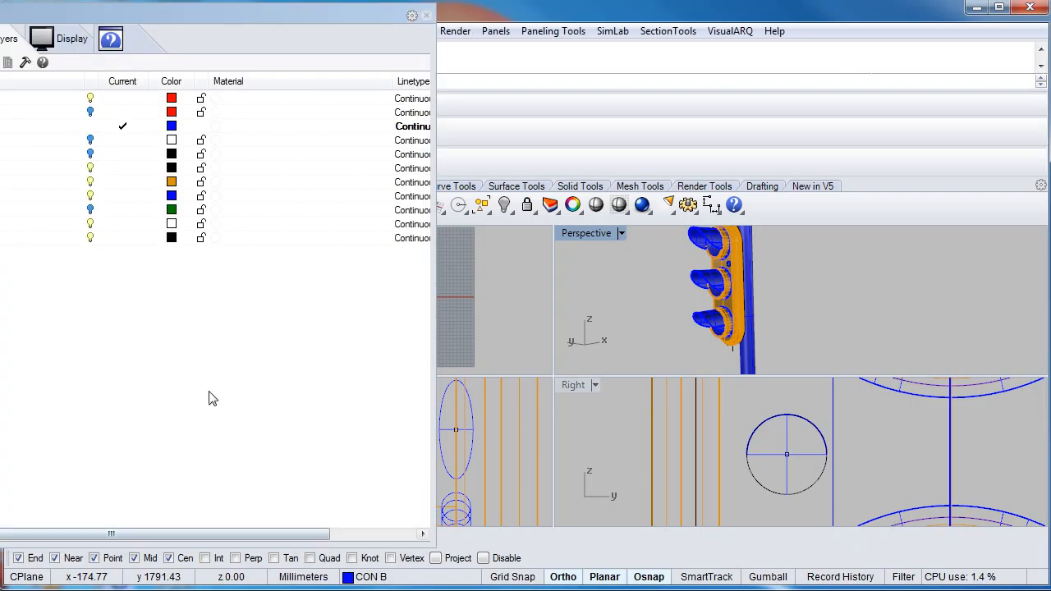
left_click_drag(140, 18, 460, 84)
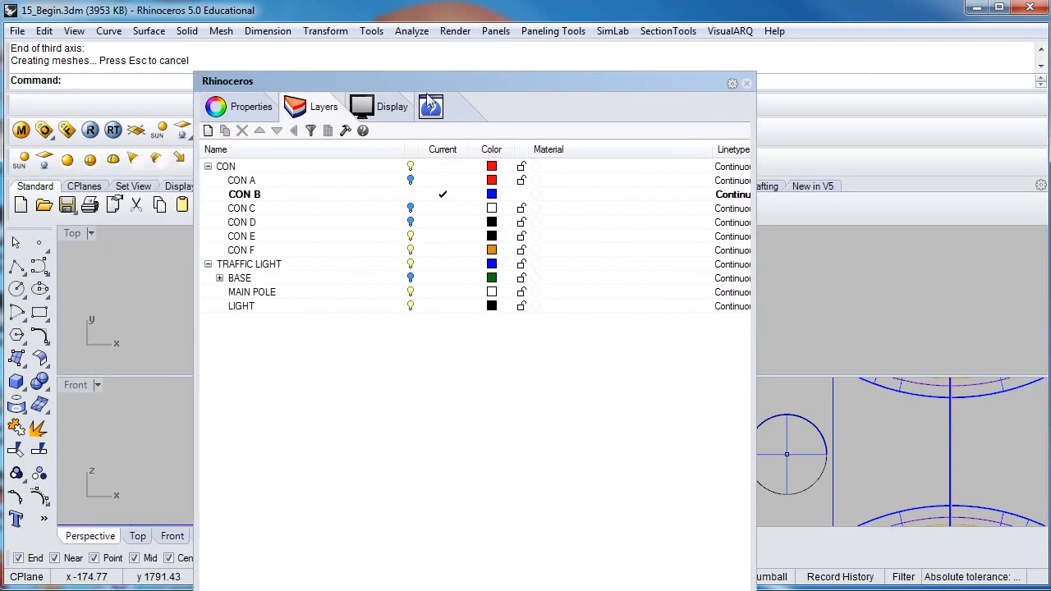
left_click(411, 278)
left_click_drag(464, 86, 590, 274)
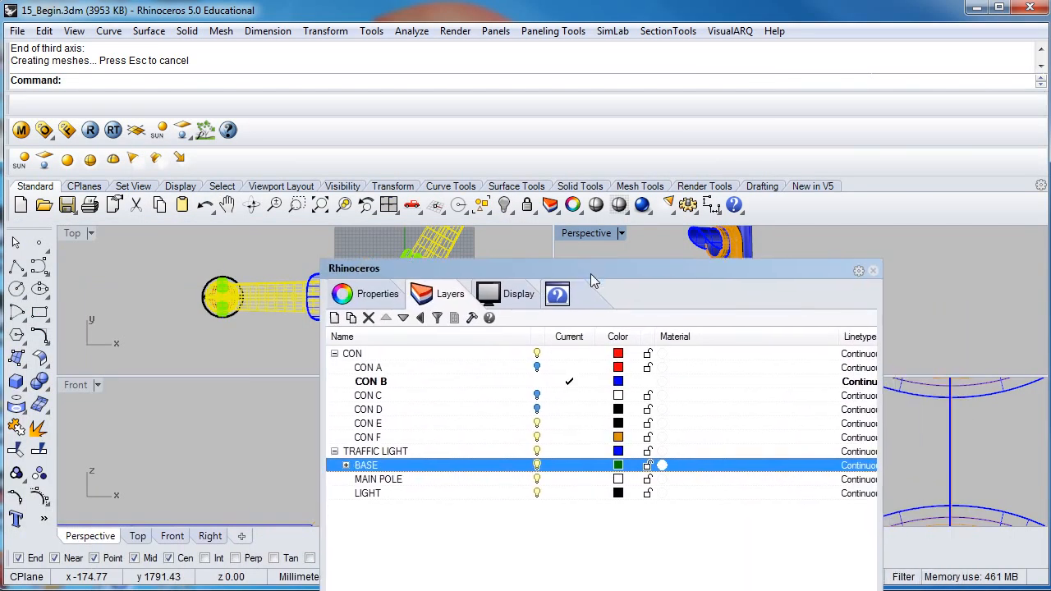
left_click_drag(783, 270, 751, 118)
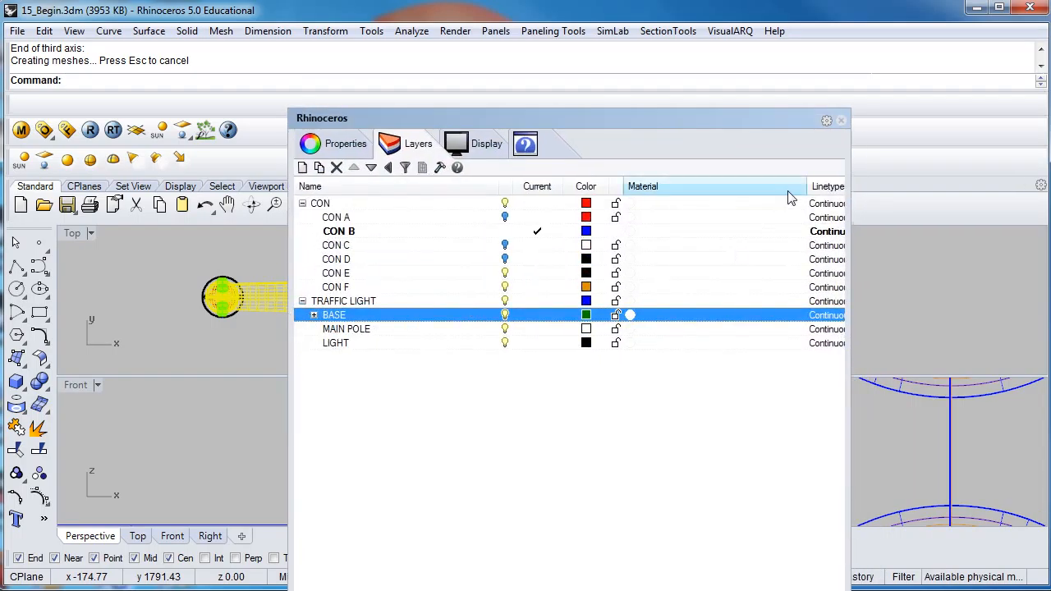
left_click(841, 121)
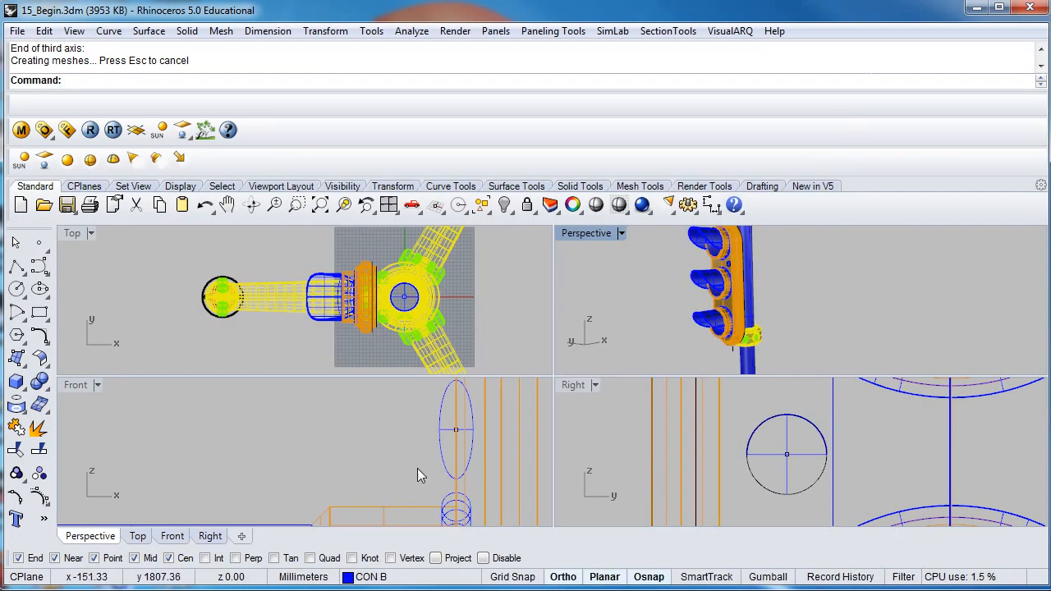
- Disable object snaps and move the yellow clamp with its green bolts straight up the pole, behind the bottom lamp
scroll(344, 401, "down", 5)
scroll(344, 400, "down", 5)
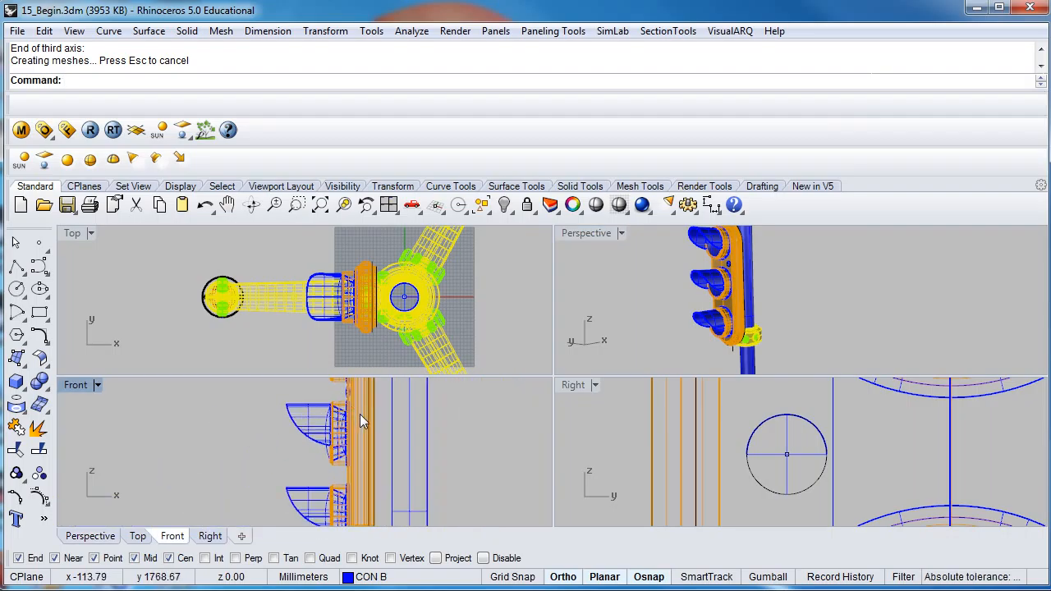
scroll(382, 455, "up", 6)
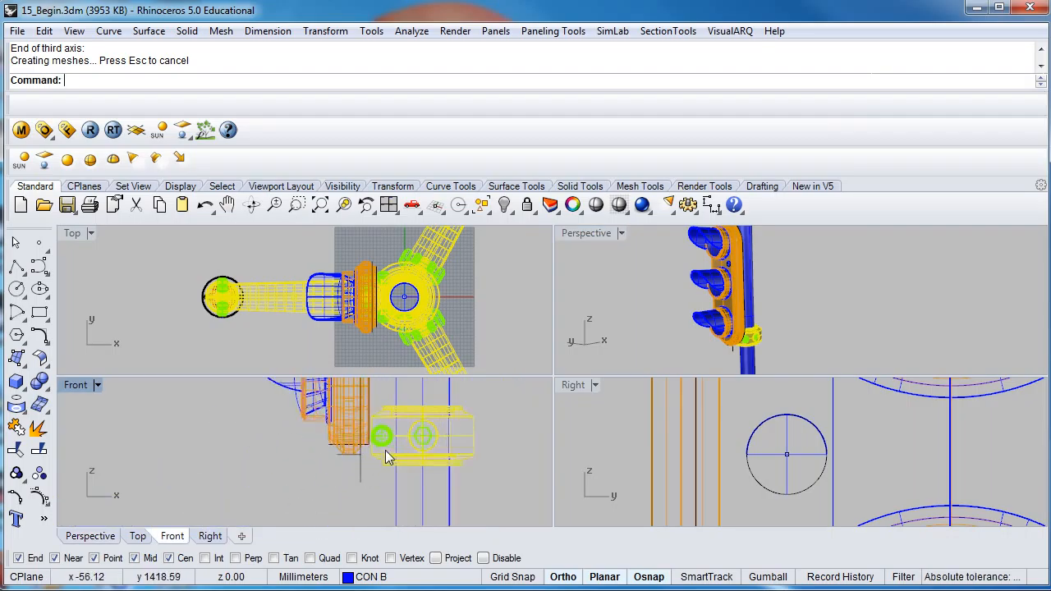
left_click(378, 466)
right_click_drag(376, 454, 303, 479)
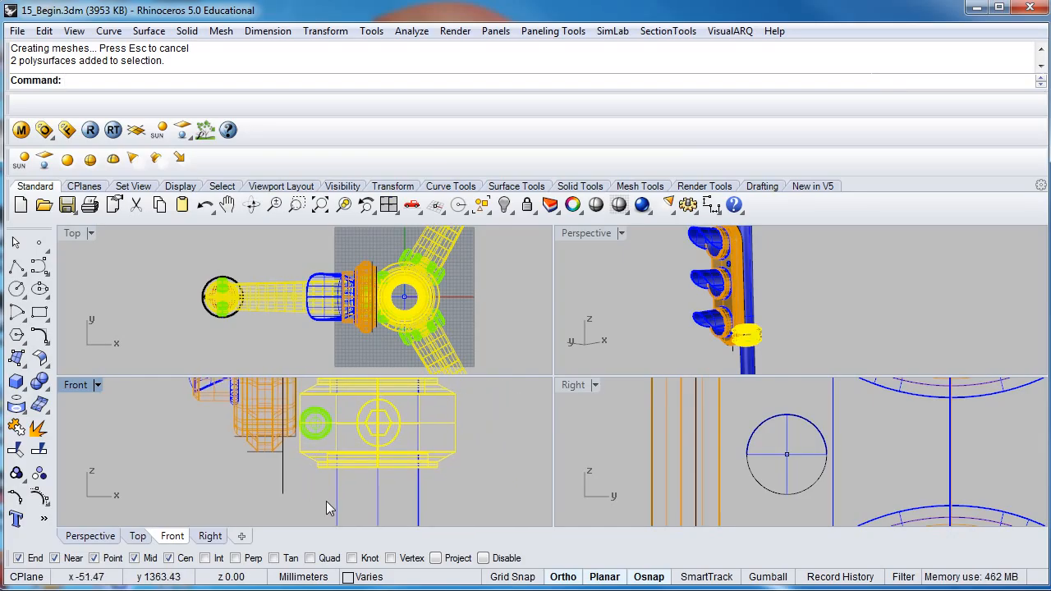
left_click_drag(306, 465, 303, 404)
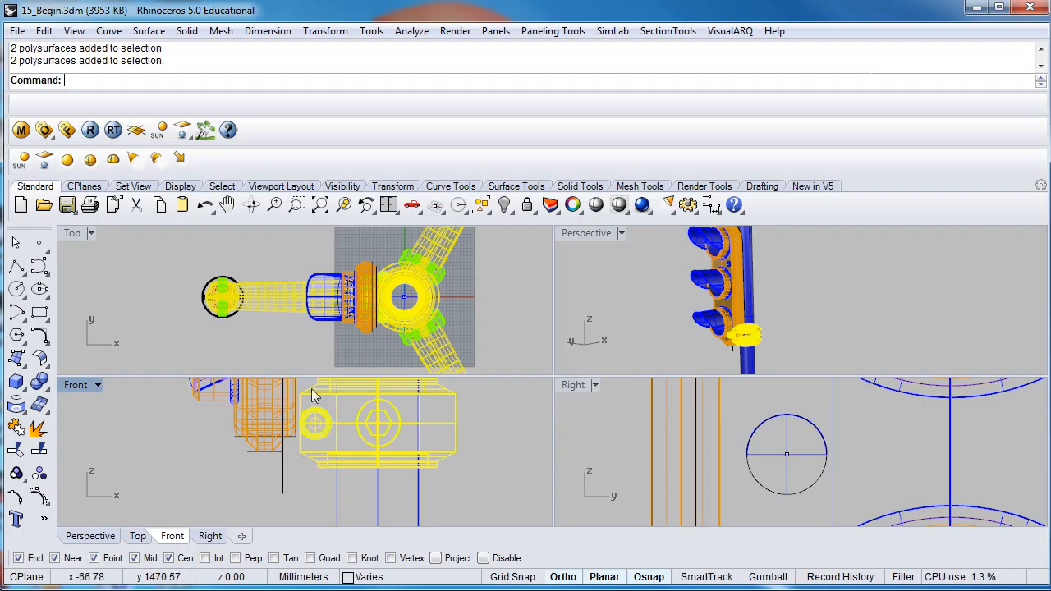
right_click_drag(620, 341, 737, 358)
scroll(730, 349, "down", 5)
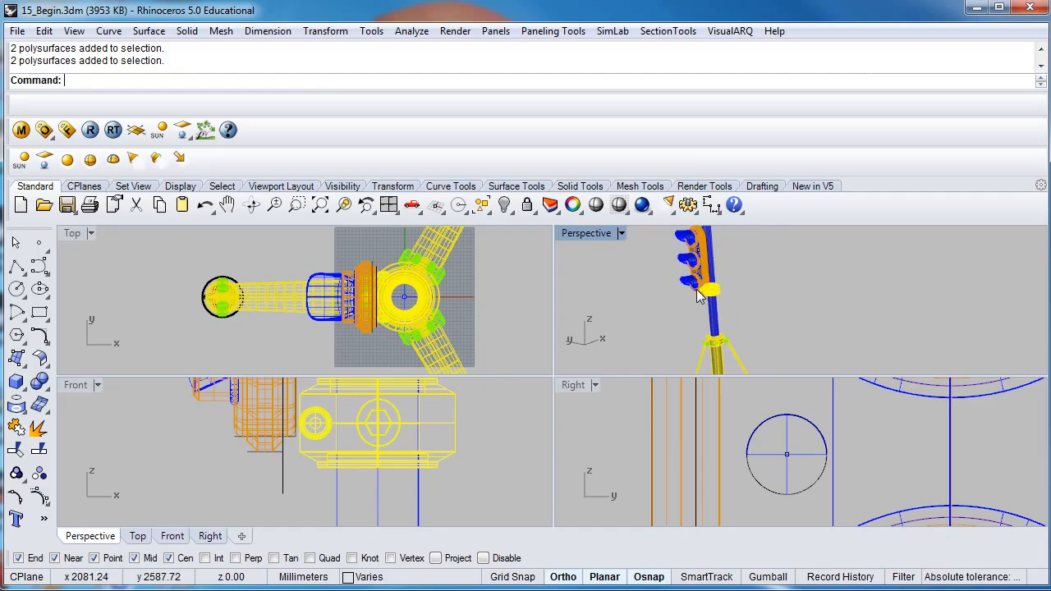
scroll(771, 468, "down", 5)
scroll(772, 468, "up", 5)
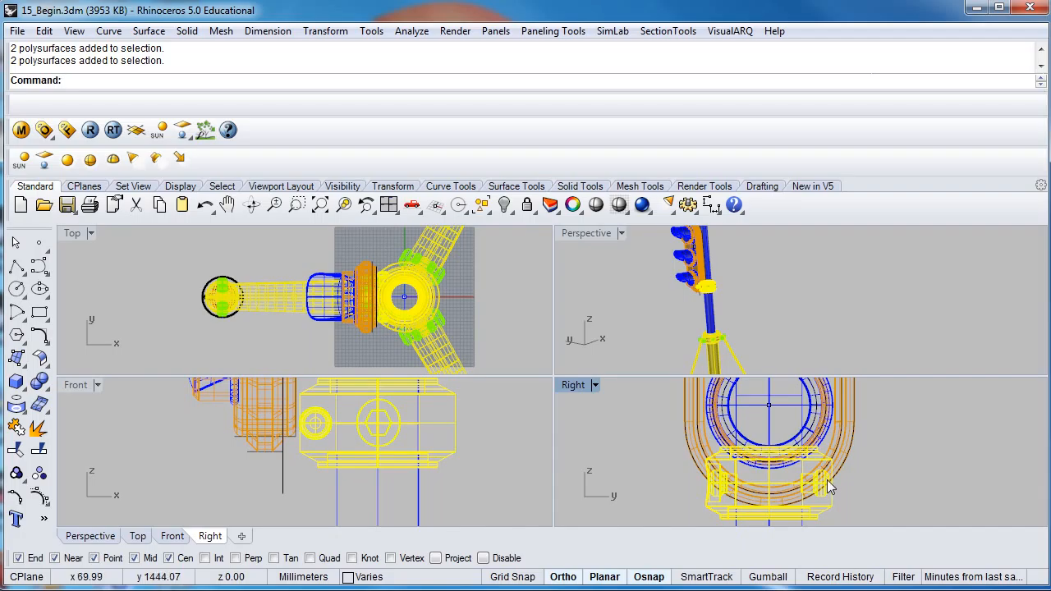
left_click(483, 558)
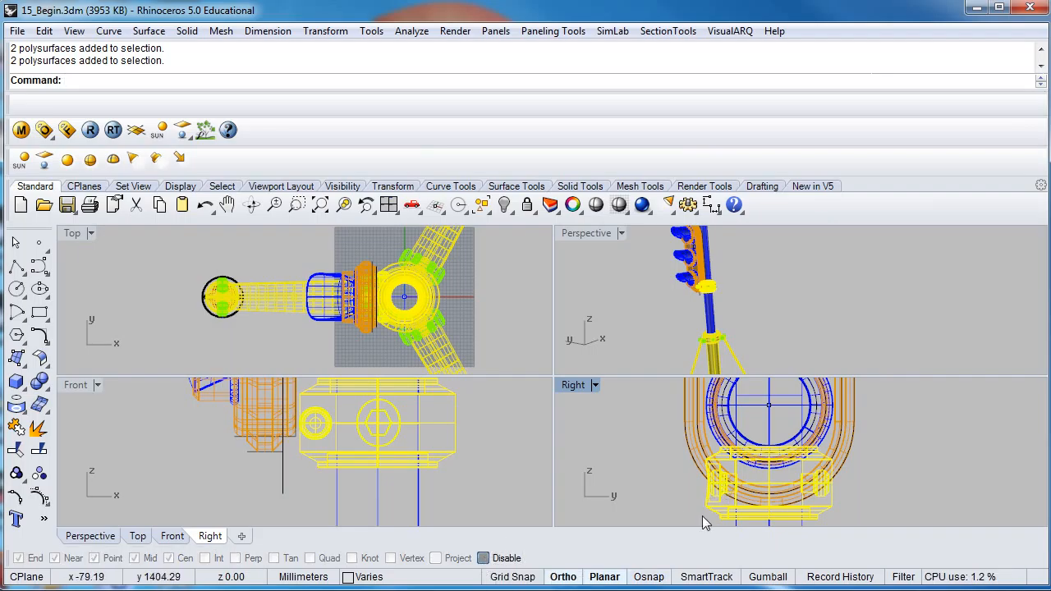
left_click(577, 577)
left_click_drag(773, 490, 776, 425)
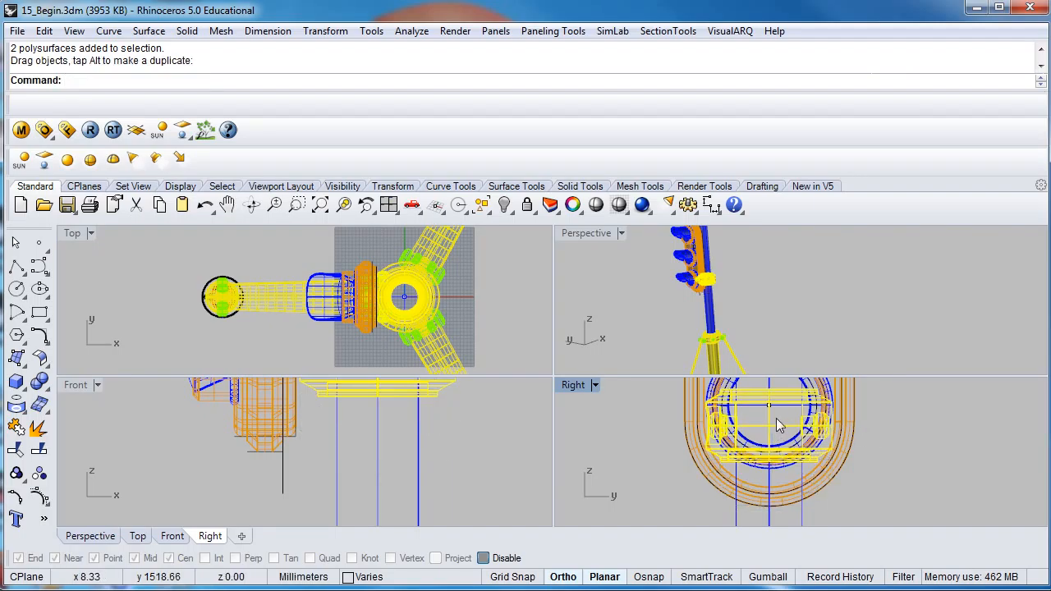
left_click(637, 444)
- Move one of the clamp's green side bolts about 36 mm horizontally outward in the Right view
right_click_drag(811, 430, 772, 437)
scroll(771, 435, "up", 7)
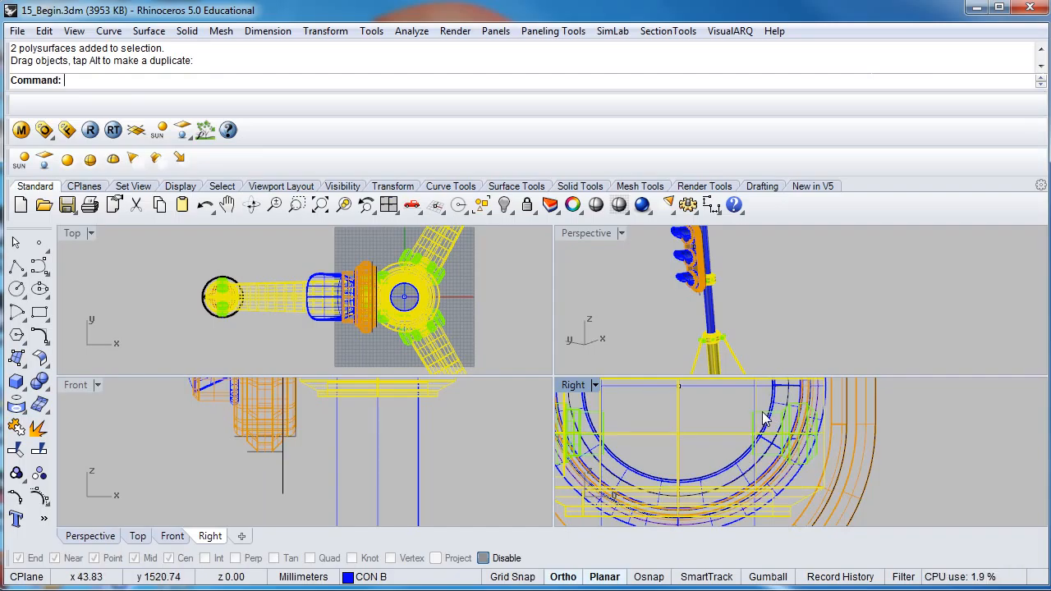
left_click(763, 419)
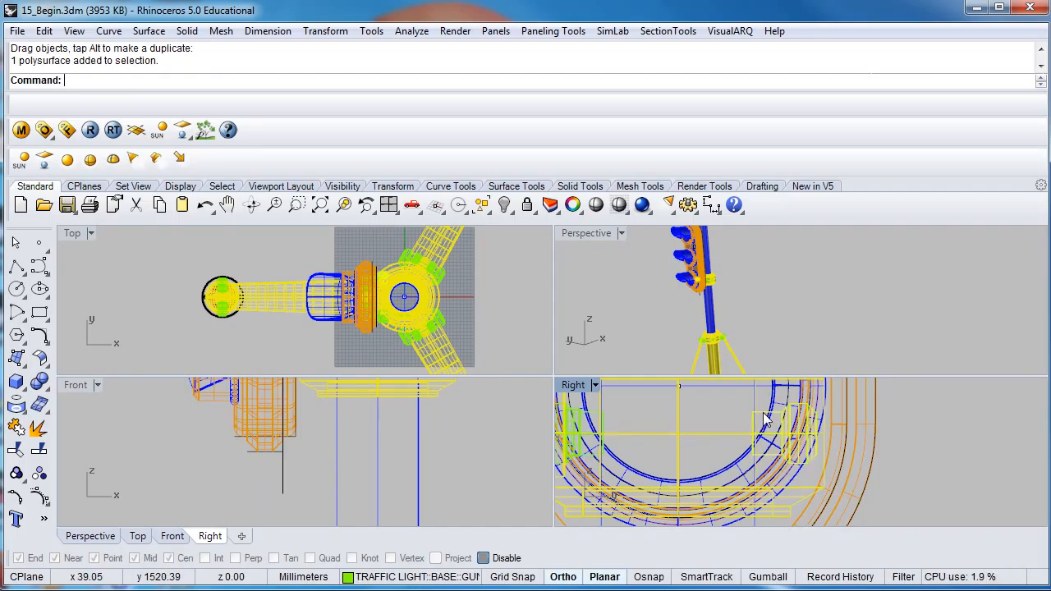
left_click_drag(764, 419, 833, 421)
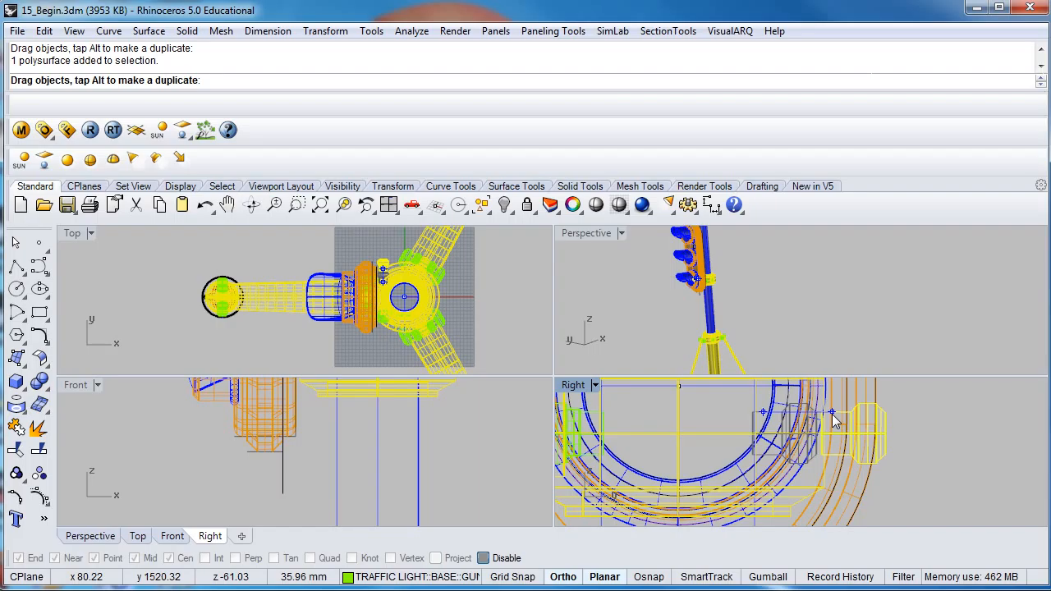
left_click_drag(834, 420, 834, 420)
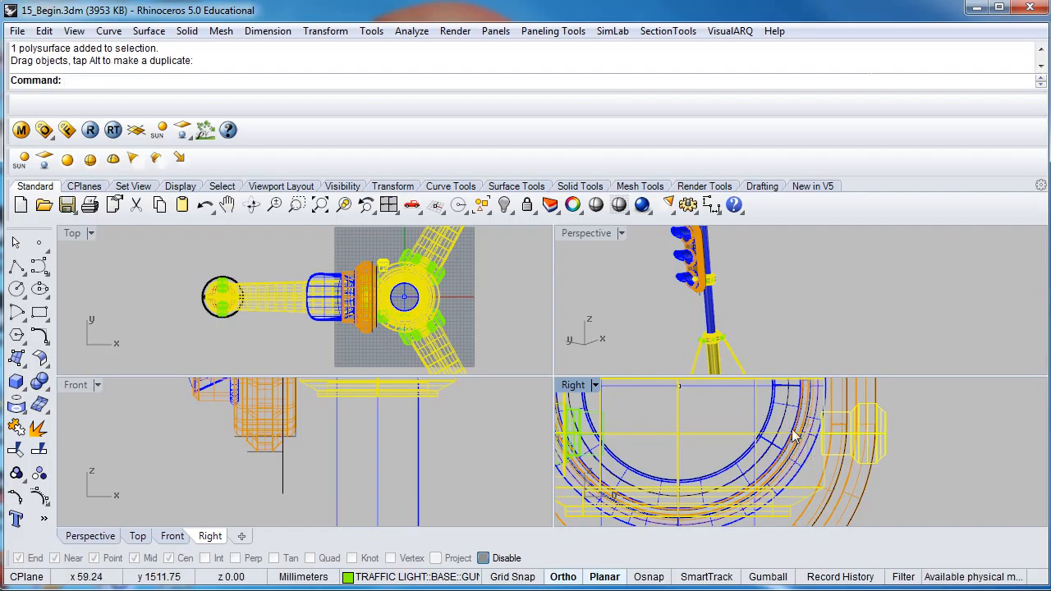
left_click(719, 417)
- Maximize the Right view and set it to Shaded display to inspect the moved bolt against the clamp and housing
right_click_drag(604, 448, 704, 441)
double_click(573, 384)
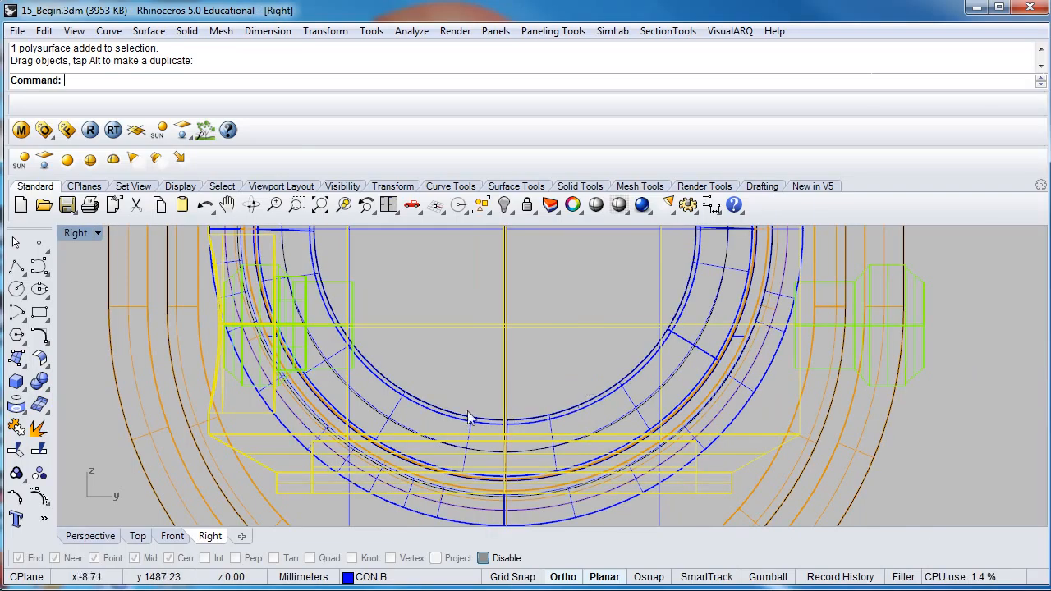
left_click(80, 232)
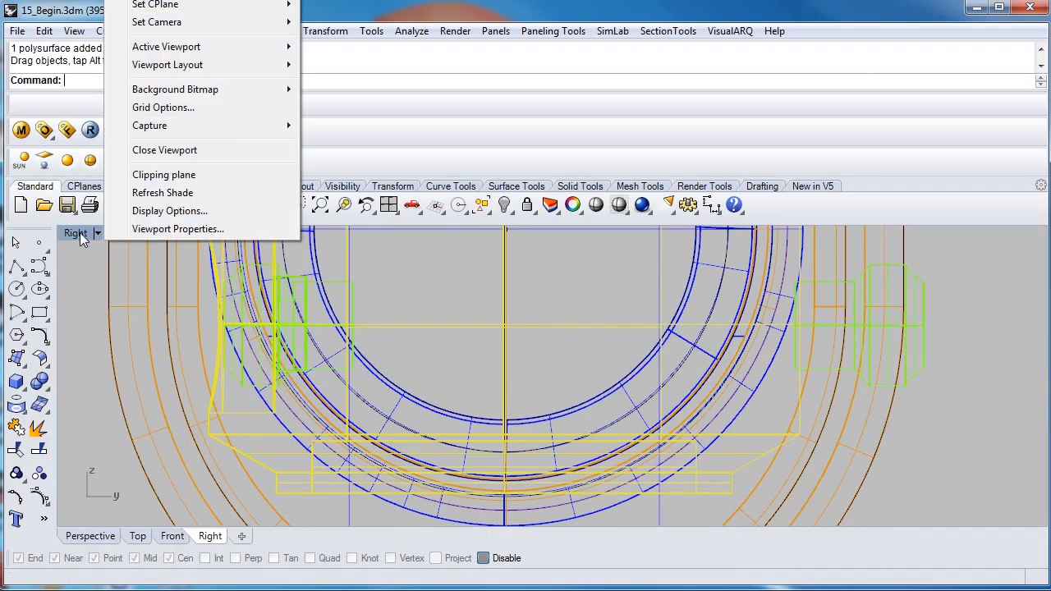
left_click(156, 0)
mouse_move(438, 351)
right_mouse_down()
mouse_move(474, 344)
mouse_move(522, 369)
right_mouse_up()
mouse_move(282, 336)
right_mouse_down()
mouse_move(366, 353)
mouse_move(275, 355)
right_mouse_up()
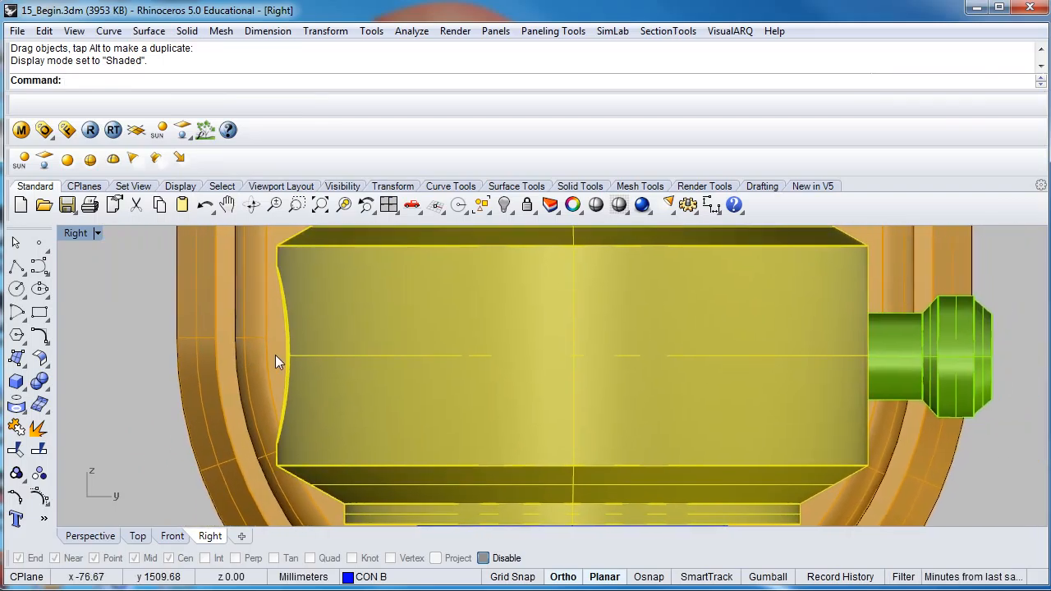
- Set the maximized viewport to the world Left view and examine the green bolt protruding beside the housing
left_click(72, 233)
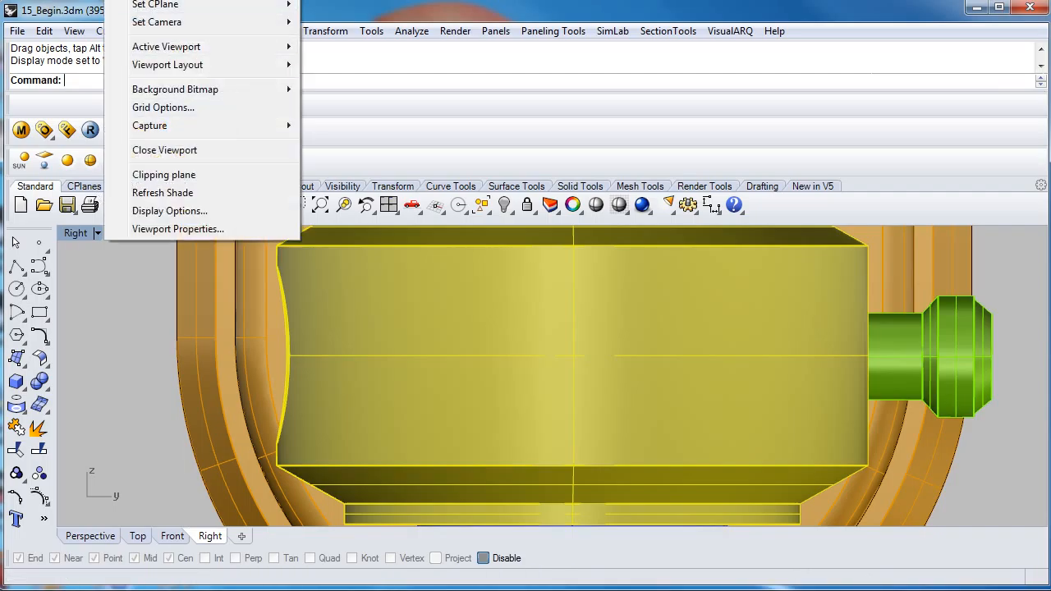
mouse_move(156, 0)
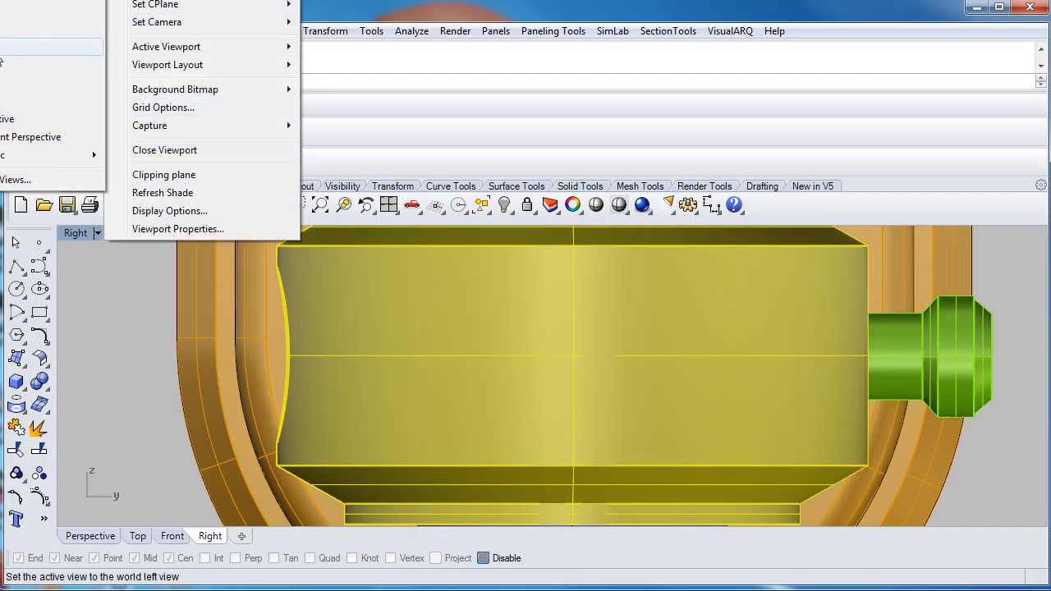
left_click(2, 49)
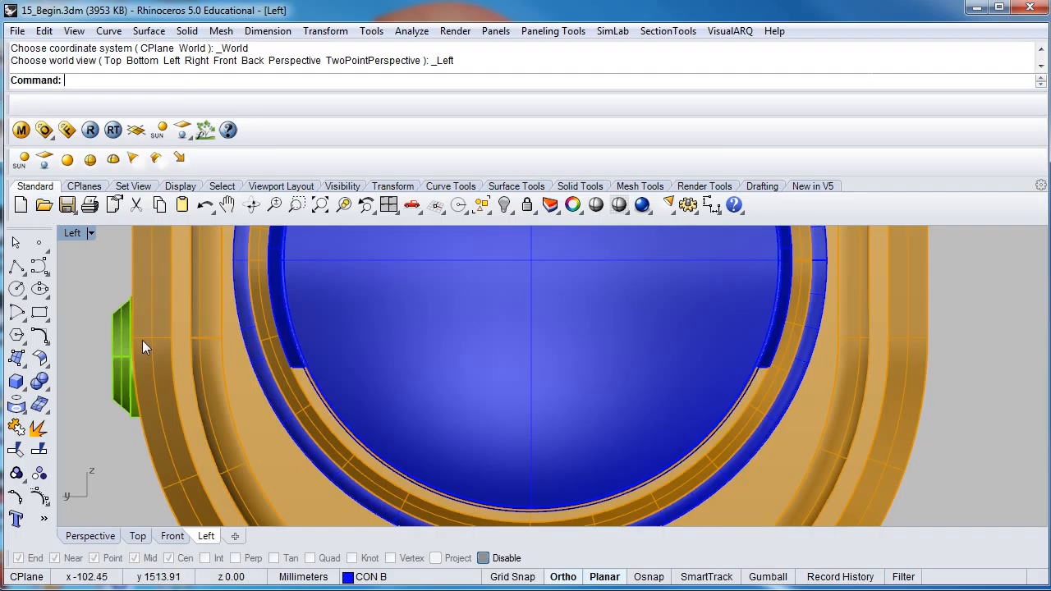
scroll(209, 339, "down", 10)
scroll(370, 339, "up", 6)
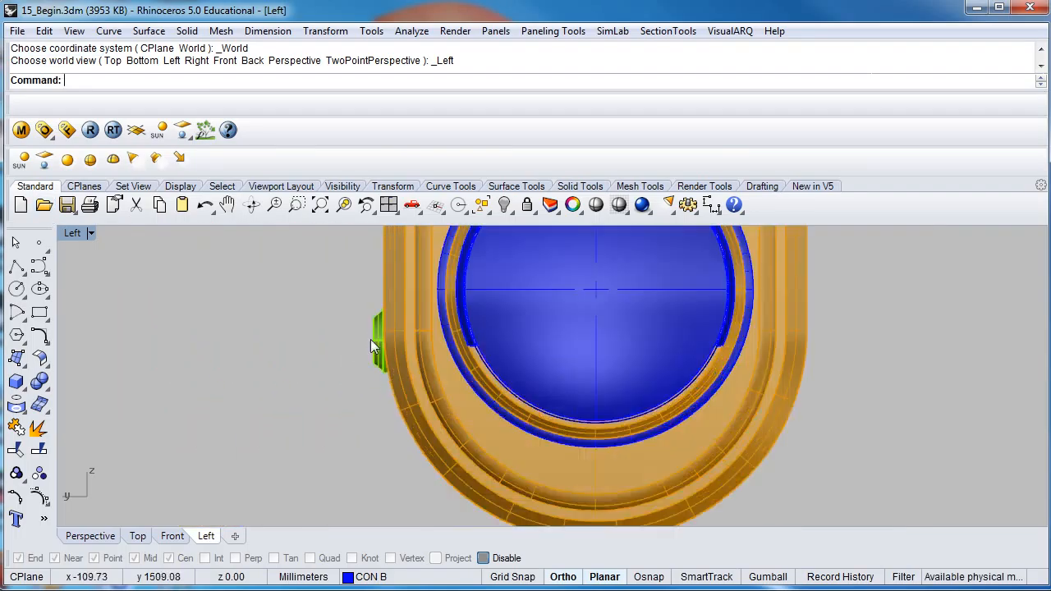
scroll(371, 339, "up", 2)
left_click(372, 337)
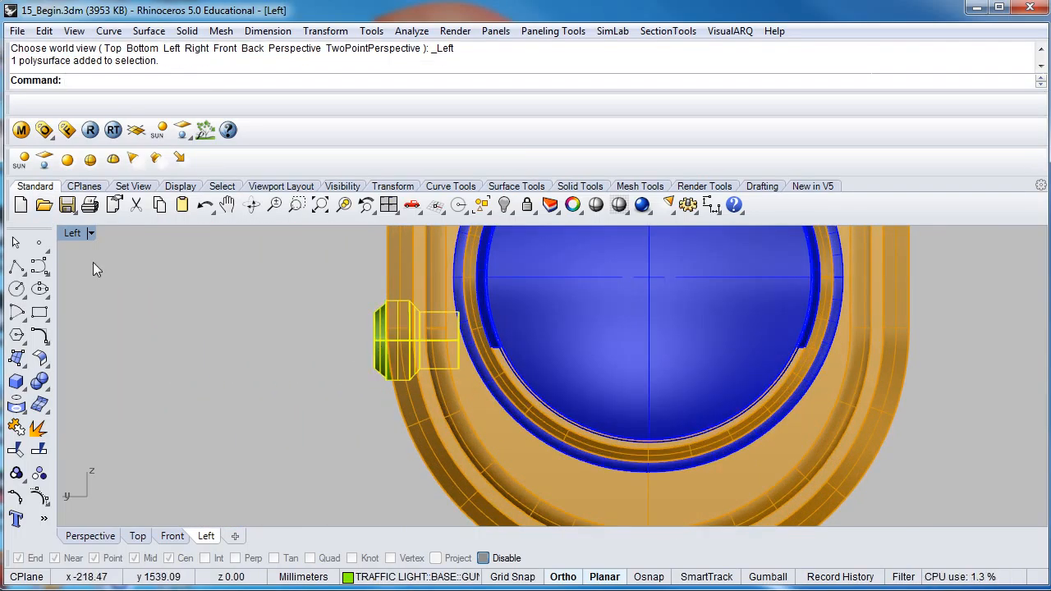
- Set the Left view to Wireframe display and delete the unmoved green bolt on the clamp's opposite side
left_click(91, 233)
left_click(148, 2)
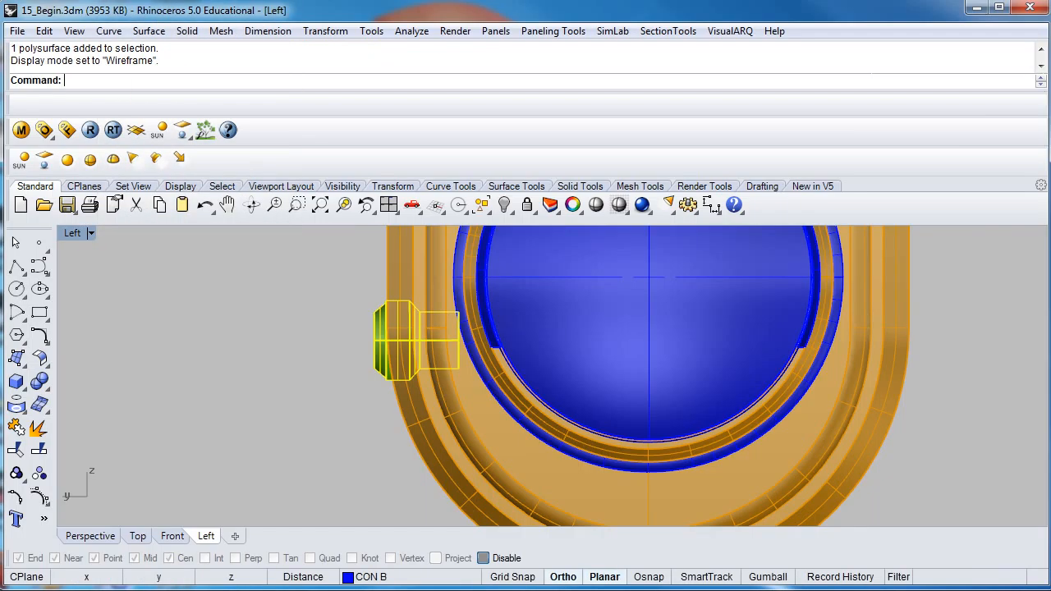
right_click_drag(468, 324, 415, 354)
scroll(698, 353, "up", 4)
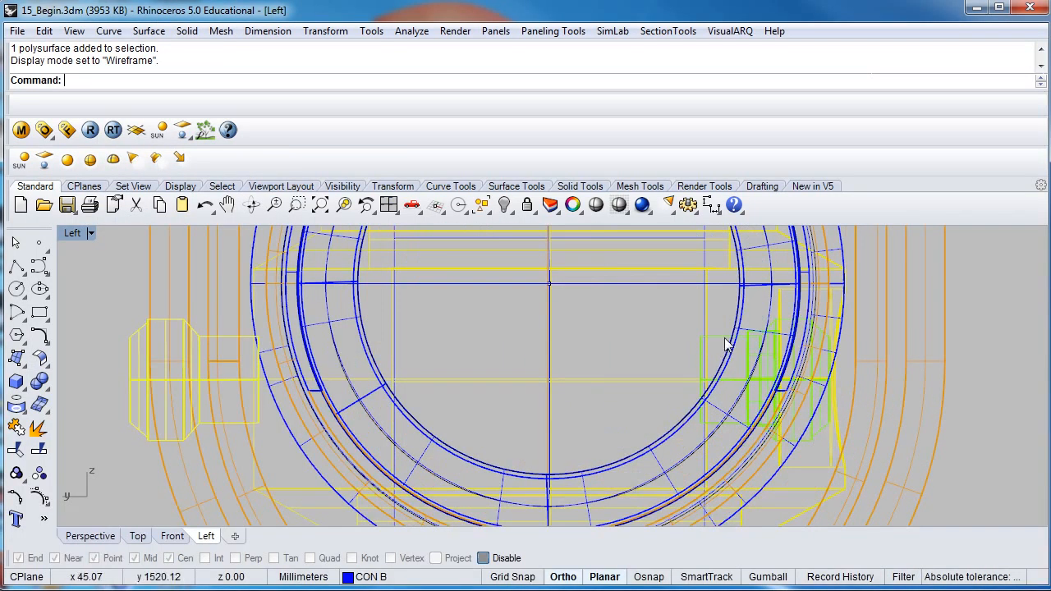
left_click(727, 344)
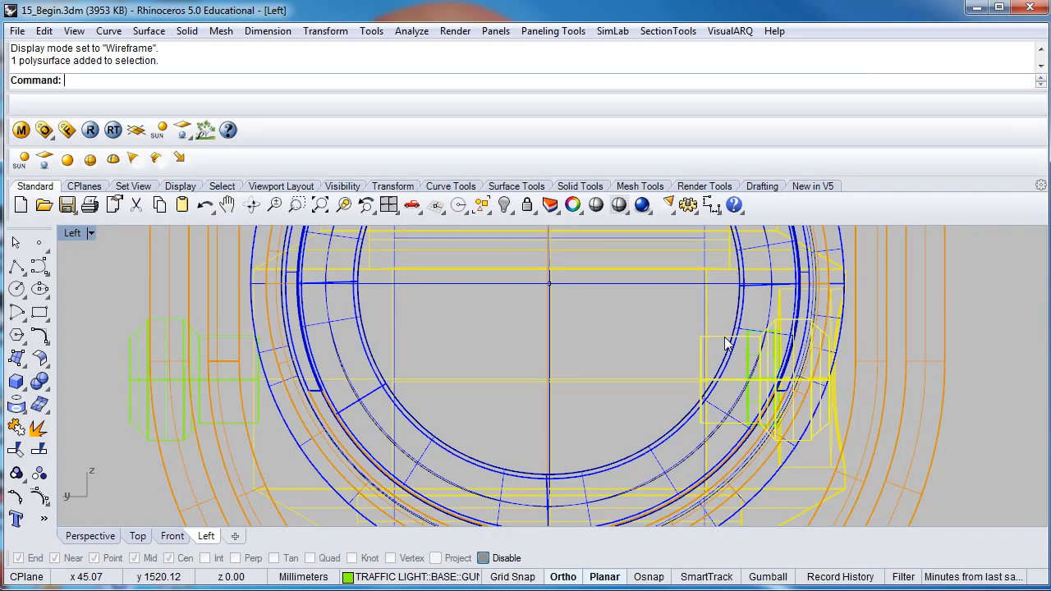
key("Delete")
- Re-enable object snaps and mirror the moved green bolt across the lamp's vertical centre line in the Left view, keeping the original
left_click(134, 373)
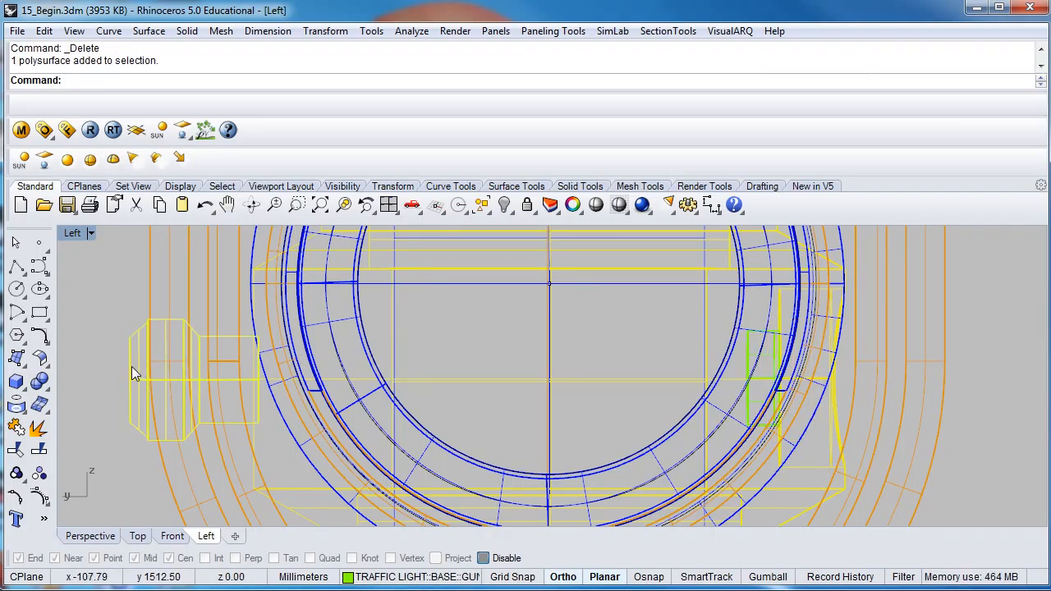
scroll(133, 367, "down", 3)
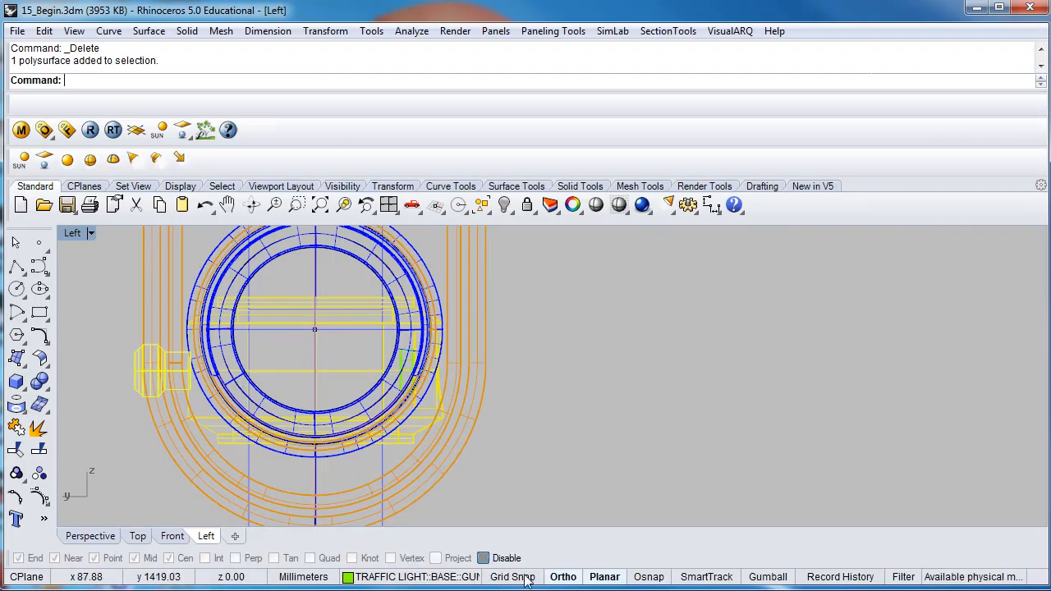
left_click(483, 559)
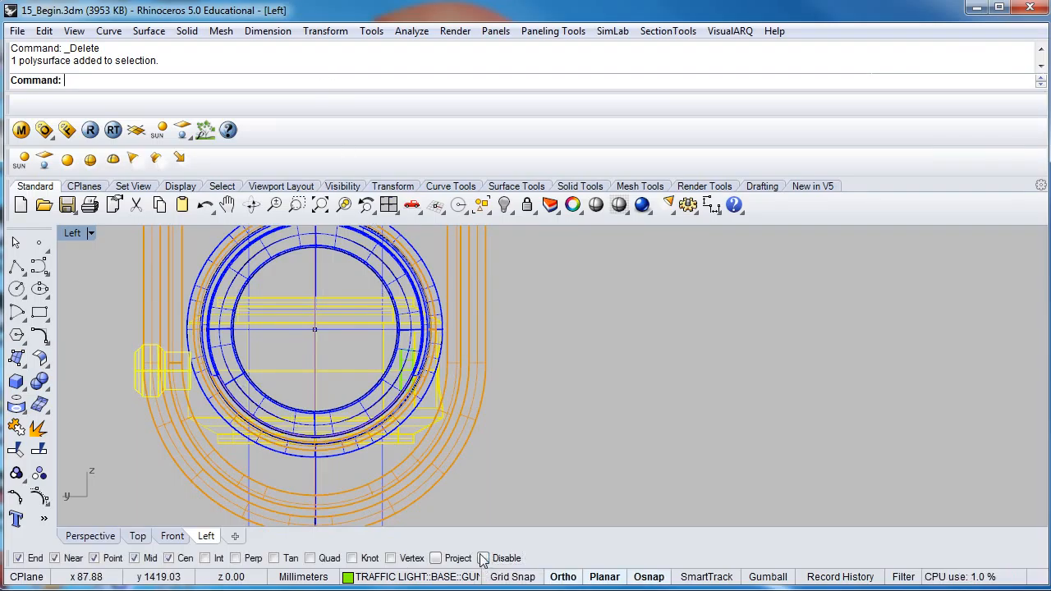
left_click(318, 33)
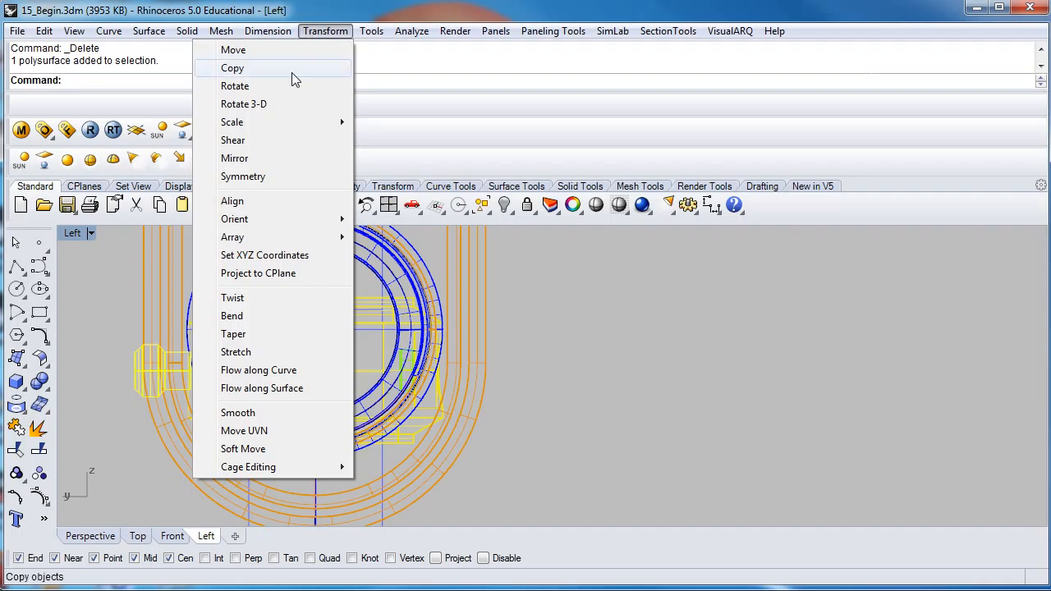
left_click(289, 166)
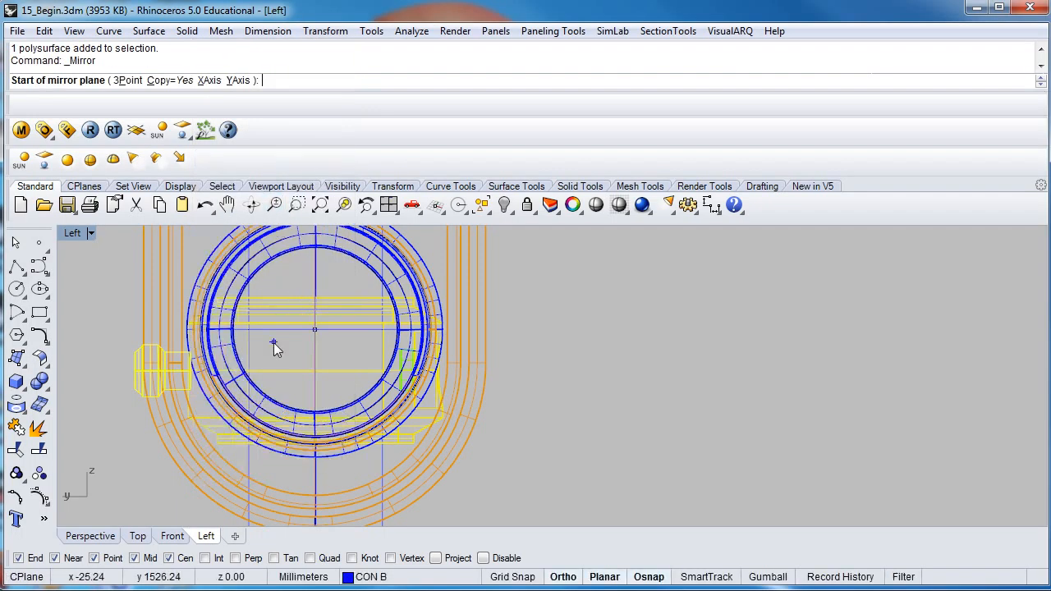
left_click(315, 331)
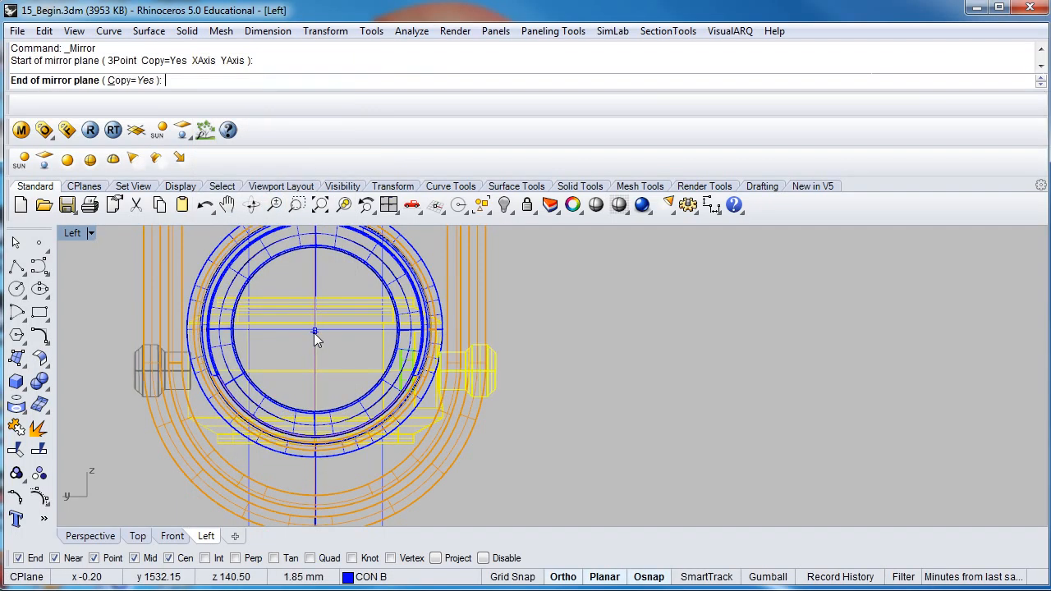
scroll(313, 332, "down", 4)
scroll(332, 399, "down", 5)
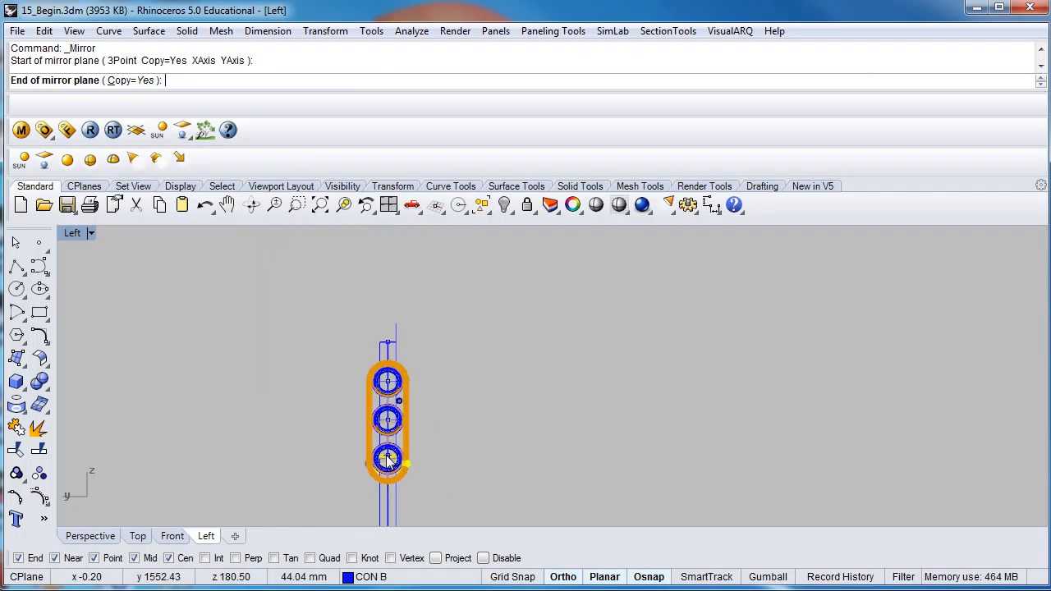
left_click(372, 282)
scroll(344, 460, "up", 4)
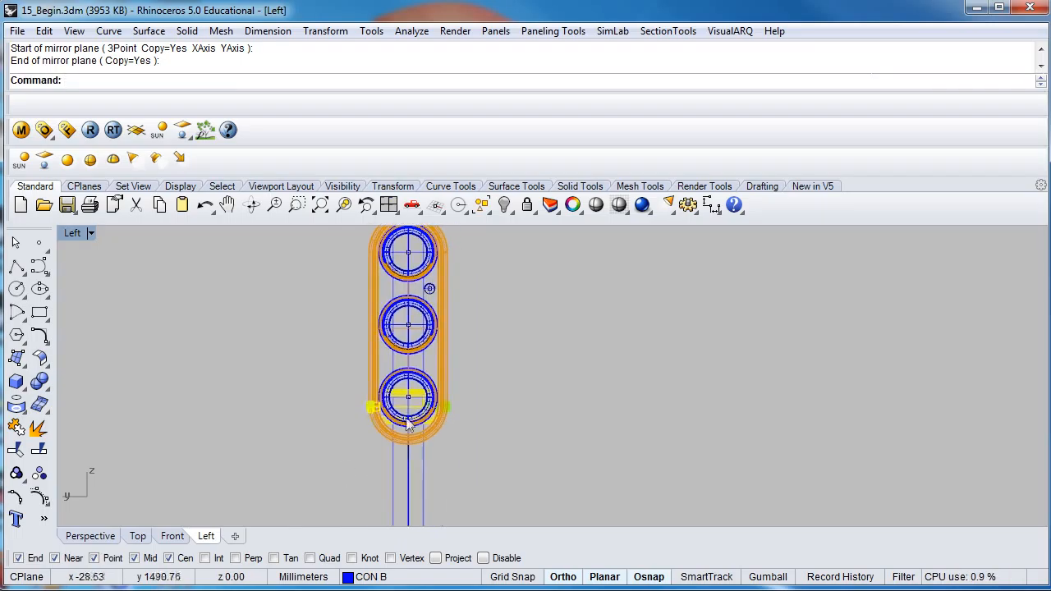
scroll(329, 406, "up", 3)
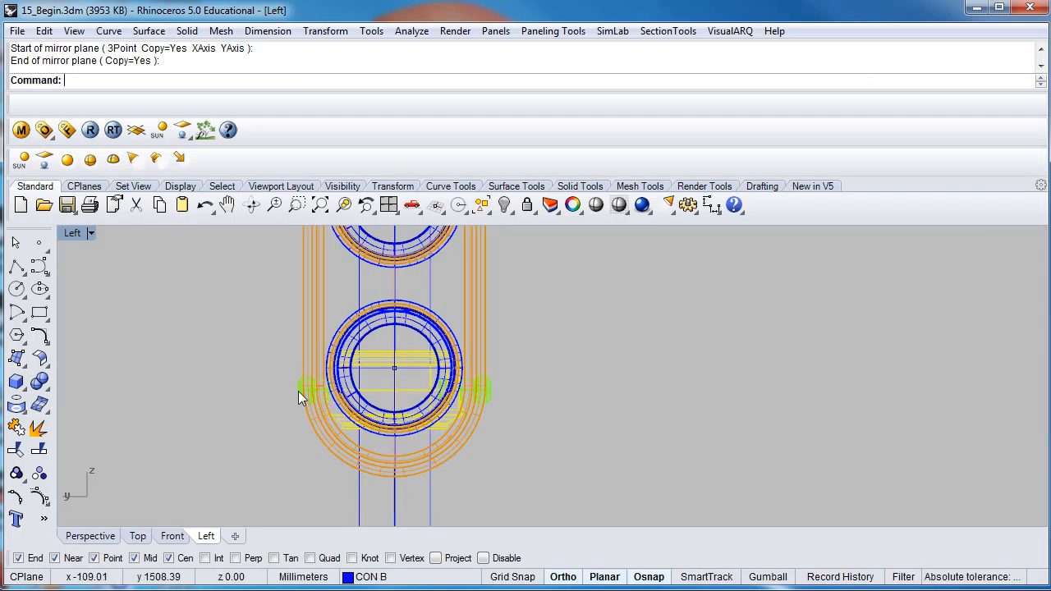
right_click_drag(464, 400, 552, 420)
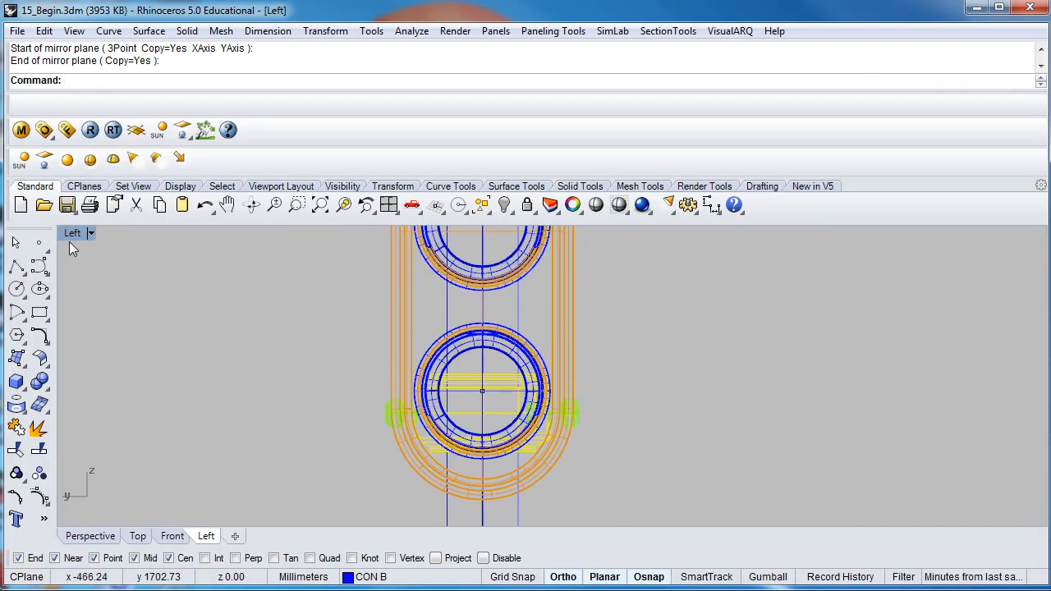
- Restore the four-viewport layout, maximize the Perspective view and examine the whole traffic light with its mirrored clamp bolts
double_click(72, 233)
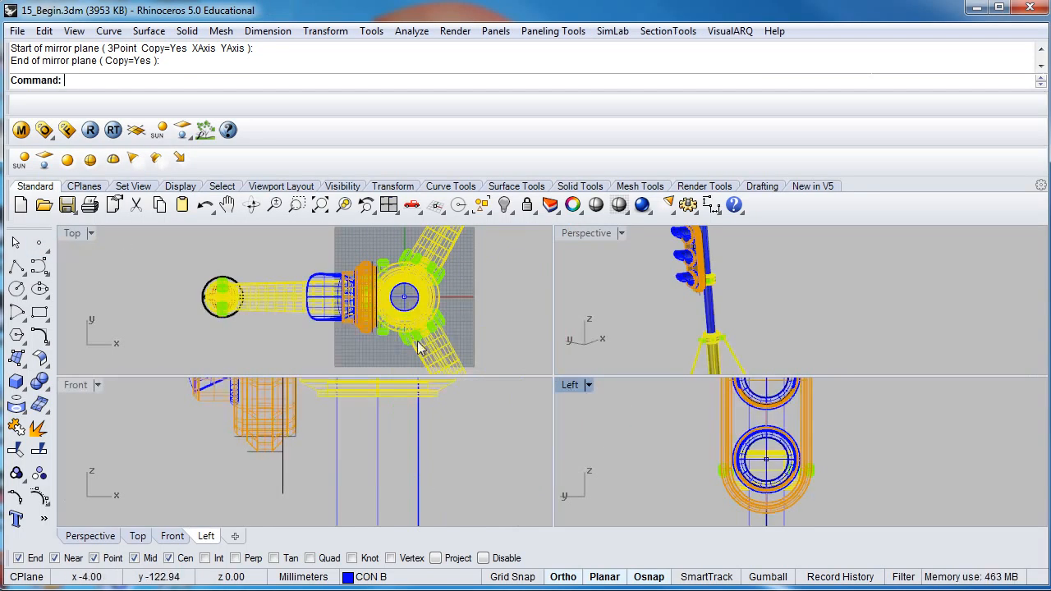
left_click(678, 284)
right_click_drag(678, 284, 685, 278)
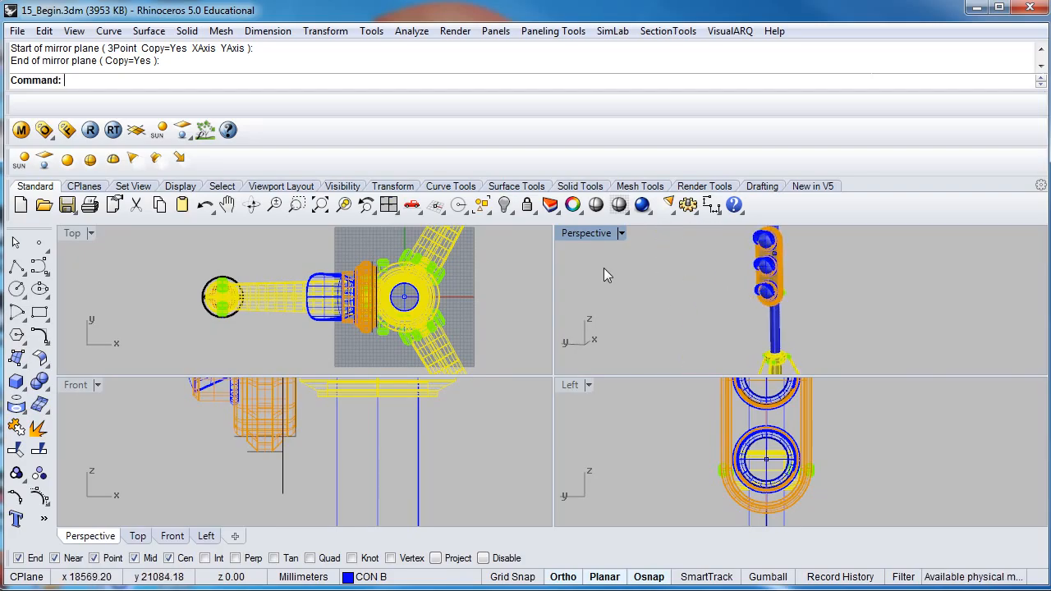
double_click(587, 234)
right_click_drag(477, 432, 501, 386)
scroll(550, 401, "down", 3)
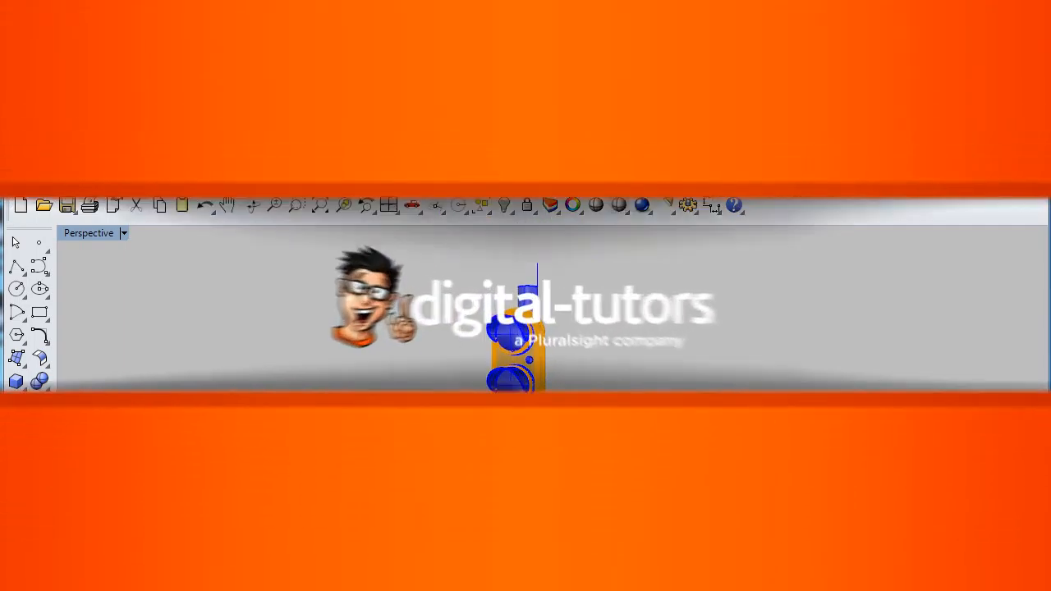